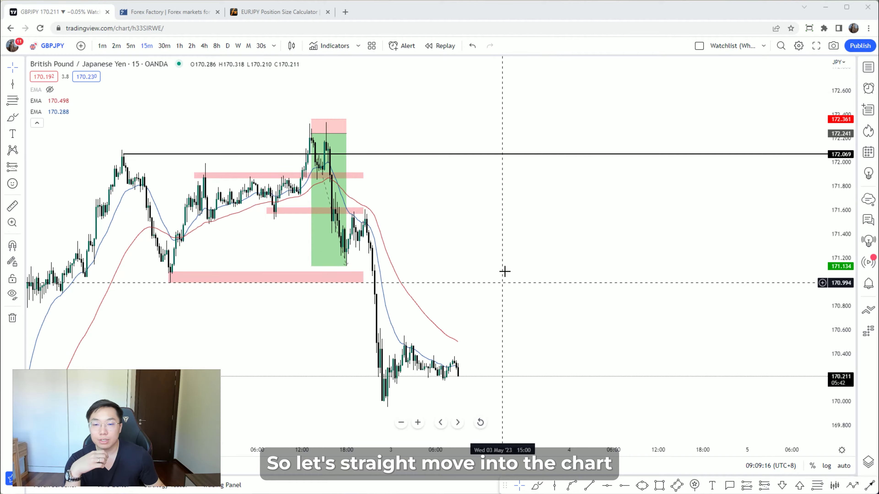
# Switch the GBPJPY chart to the daily timeframe and draw a rectangle zone near 172 from the October 2022 high across to May 2023
pyautogui.moveTo(504, 272); pyautogui.dragTo(734, 239)
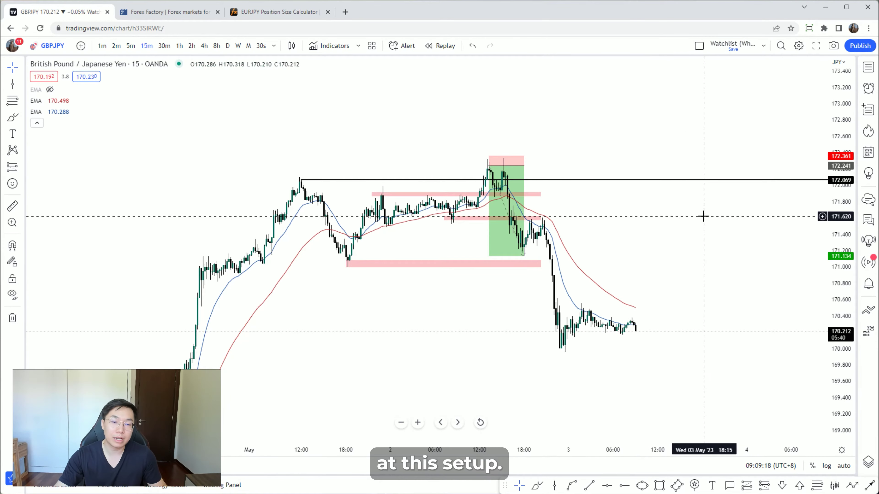
pyautogui.scroll(-2, 703, 217)
pyautogui.click(227, 46)
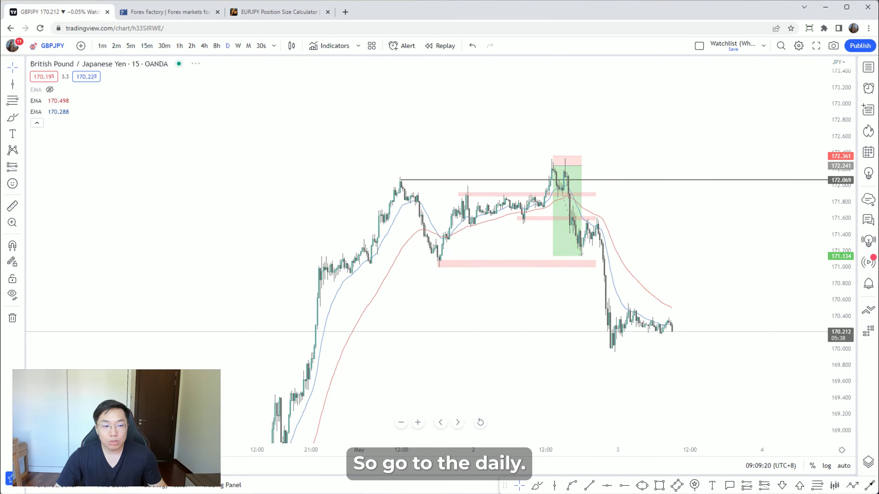
pyautogui.moveTo(844, 208); pyautogui.dragTo(705, 300)
pyautogui.click(659, 485)
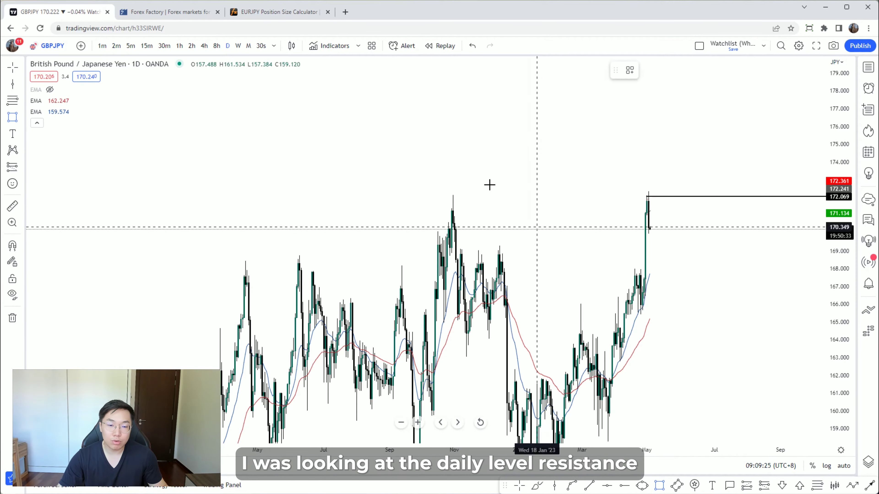
pyautogui.moveTo(440, 194); pyautogui.dragTo(672, 200)
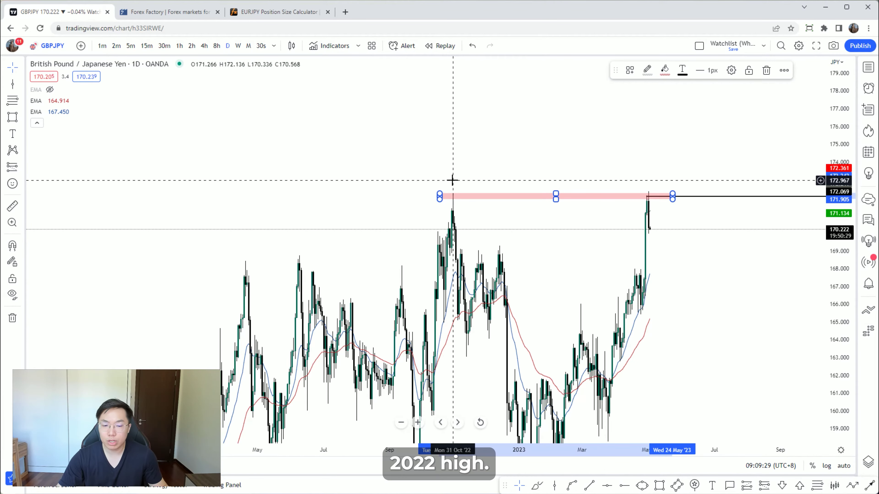
pyautogui.scroll(3, 453, 181)
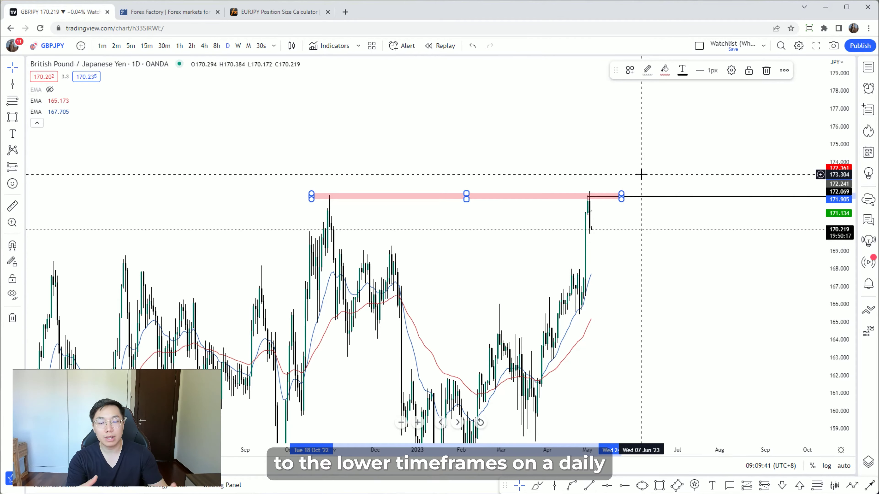
# Step down through the 4-hour to the 1-hour timeframe and examine the early May price action around the moving averages and marked zones
pyautogui.click(204, 46)
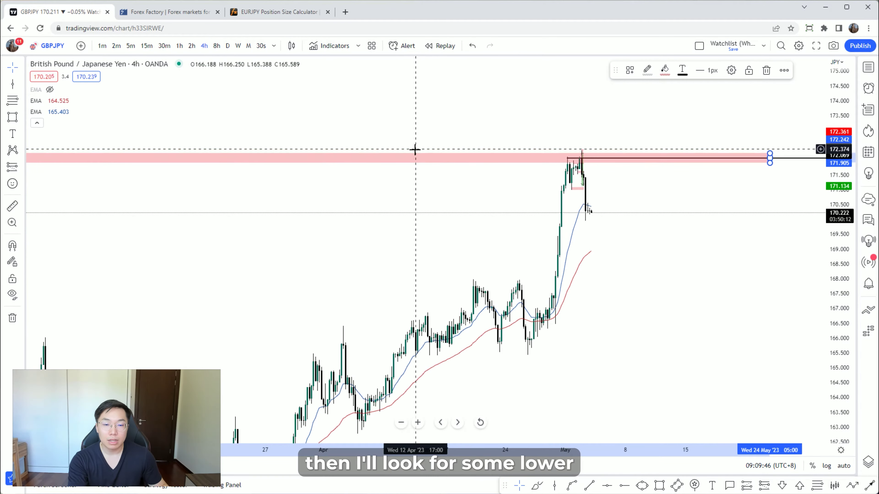
pyautogui.scroll(5, 720, 284)
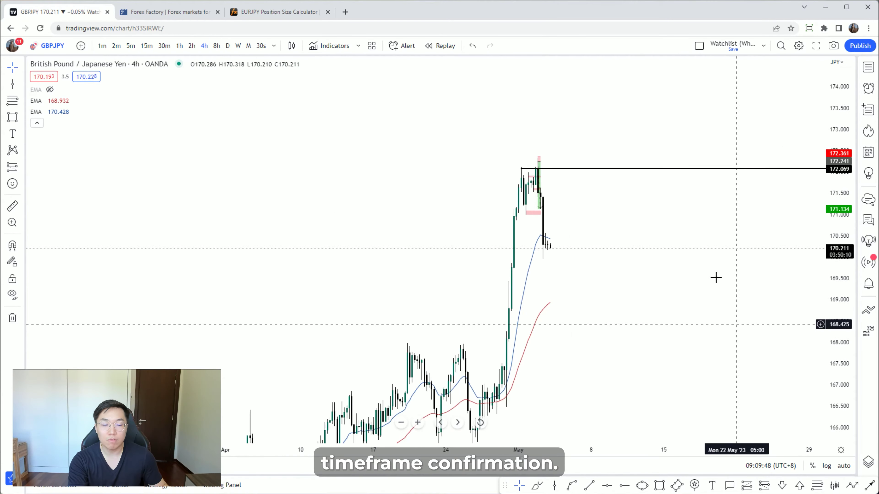
pyautogui.click(178, 45)
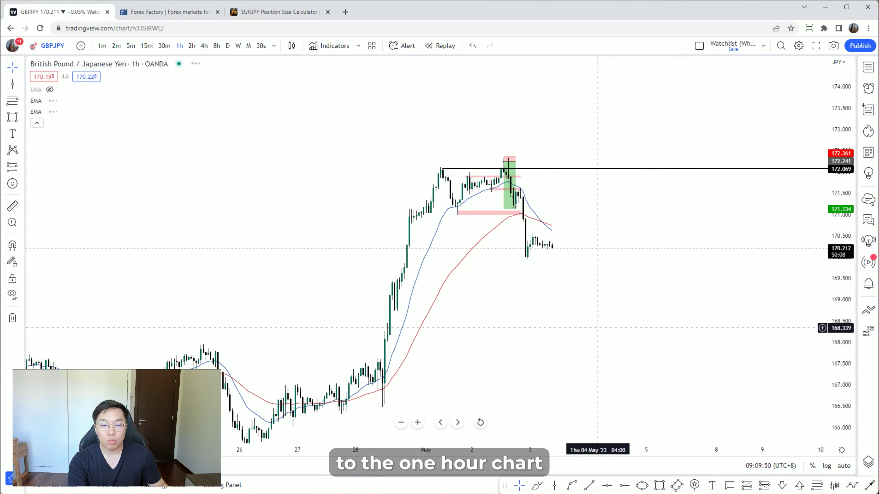
pyautogui.scroll(5, 718, 262)
pyautogui.scroll(4, 758, 249)
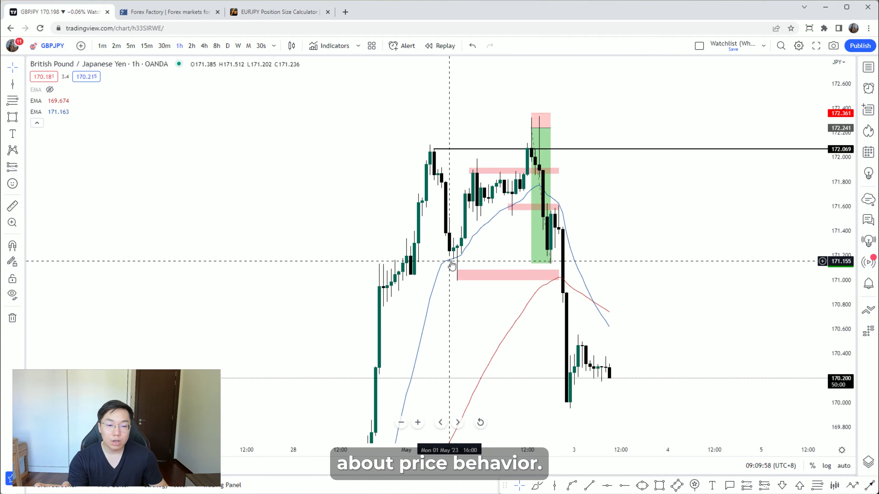
pyautogui.moveTo(438, 223); pyautogui.dragTo(439, 217)
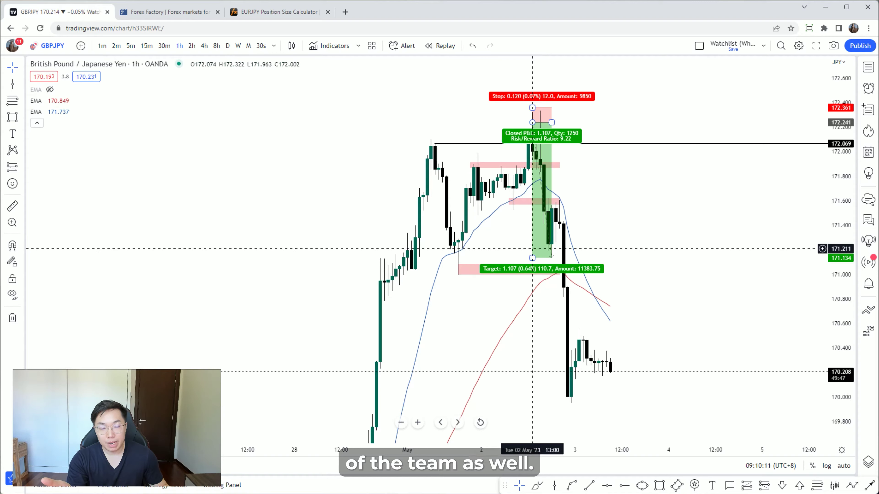
pyautogui.moveTo(842, 252); pyautogui.dragTo(842, 354)
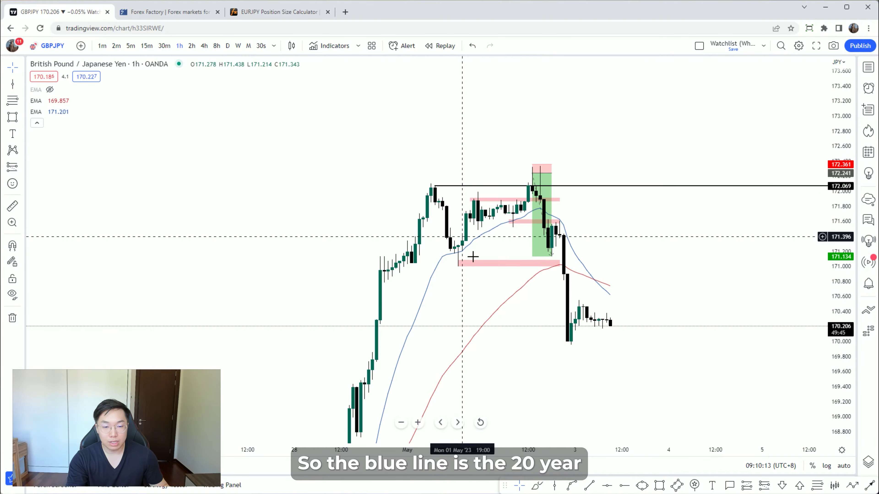
pyautogui.moveTo(810, 280); pyautogui.dragTo(810, 240)
pyautogui.moveTo(739, 219); pyautogui.dragTo(731, 255)
pyautogui.moveTo(831, 149); pyautogui.dragTo(824, 78)
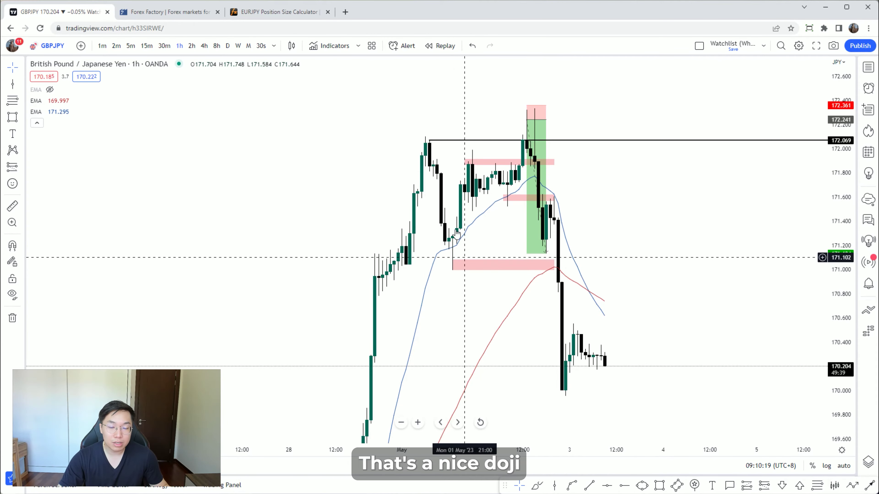
pyautogui.click(461, 256)
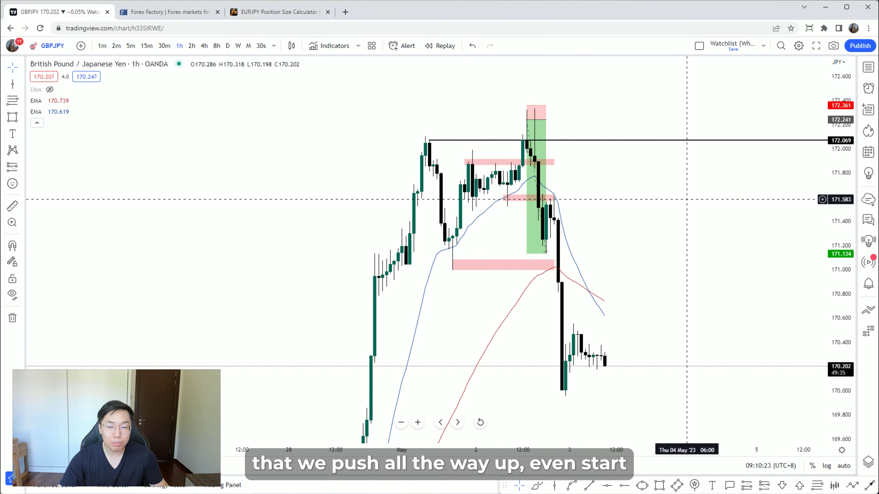
# Switch the chart to the 15-minute timeframe and start a bar replay from about 10:00 on 2 May 2023
pyautogui.moveTo(687, 199); pyautogui.dragTo(684, 214)
pyautogui.click(147, 45)
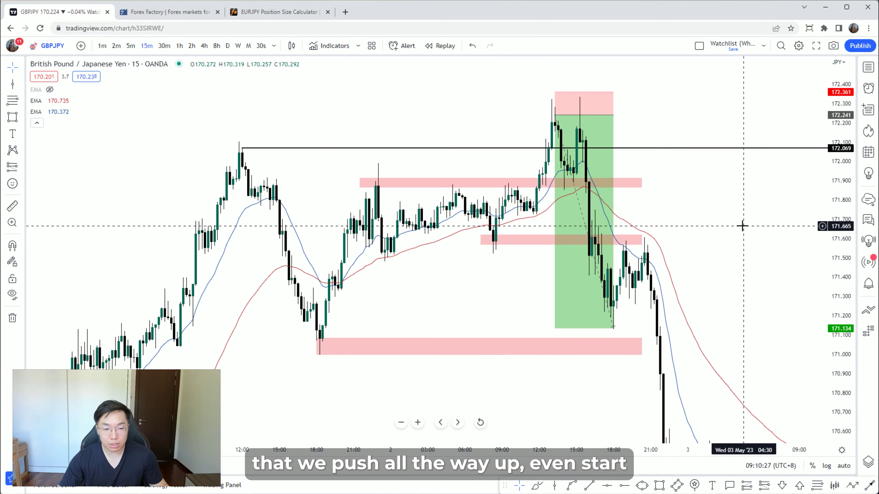
pyautogui.moveTo(836, 246); pyautogui.dragTo(836, 190)
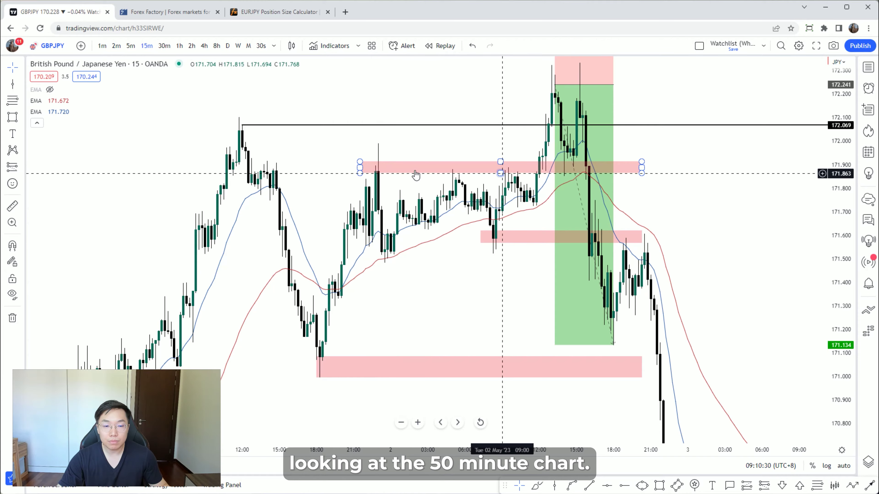
pyautogui.click(443, 45)
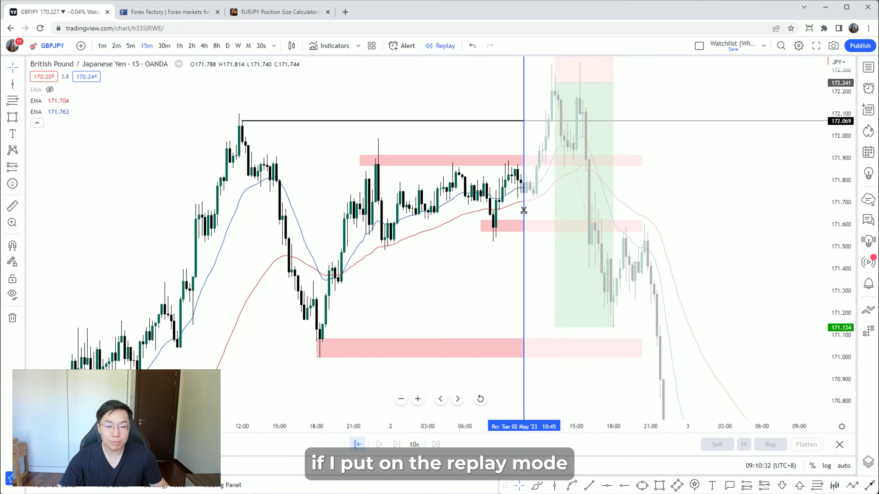
pyautogui.click(516, 239)
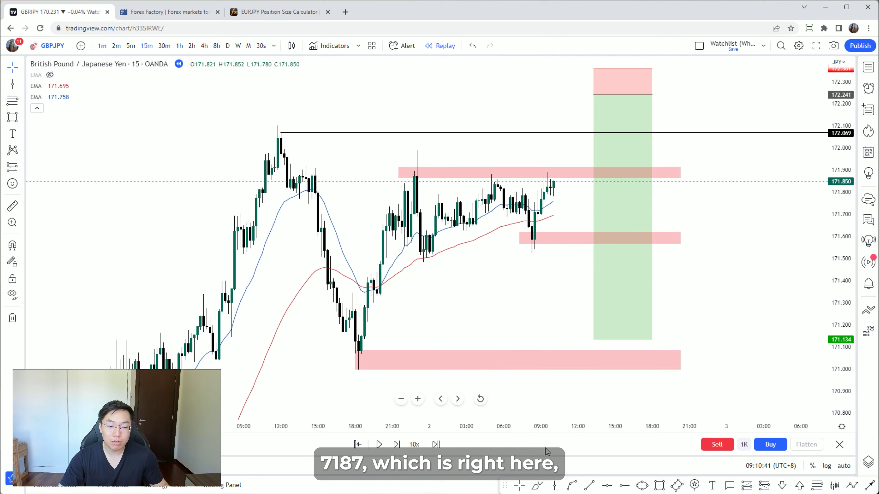
# Circle the resistance zone near 171.9 and sketch an upward breakout arrow with the brush, undoing both sketches after the illustration
pyautogui.moveTo(571, 166)
pyautogui.mouseDown()
pyautogui.moveTo(446, 155)
pyautogui.moveTo(512, 189)
pyautogui.moveTo(569, 163)
pyautogui.mouseUp()
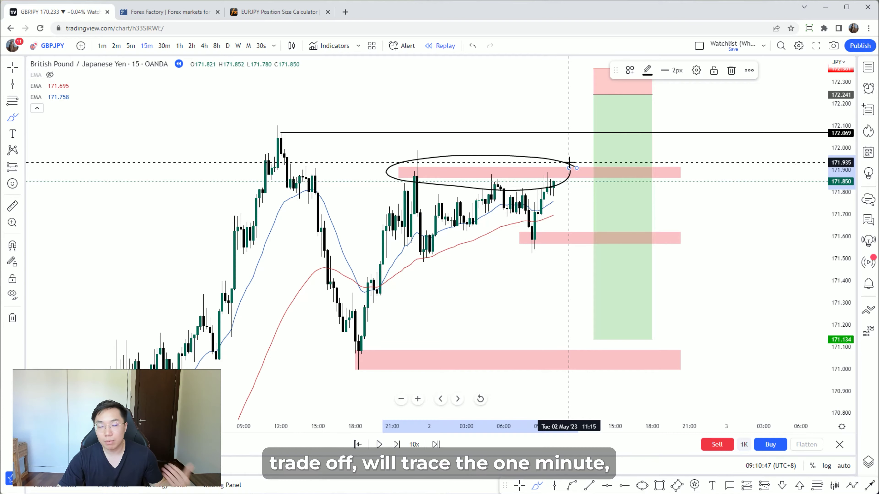
pyautogui.moveTo(553, 184)
pyautogui.mouseDown()
pyautogui.moveTo(561, 159)
pyautogui.moveTo(570, 167)
pyautogui.moveTo(572, 101)
pyautogui.moveTo(584, 103)
pyautogui.mouseUp()
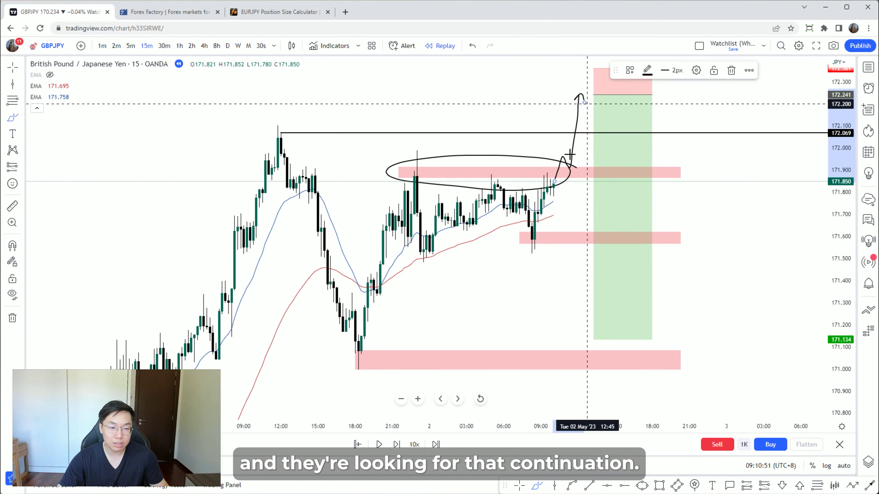
pyautogui.click(472, 45)
pyautogui.click(472, 46)
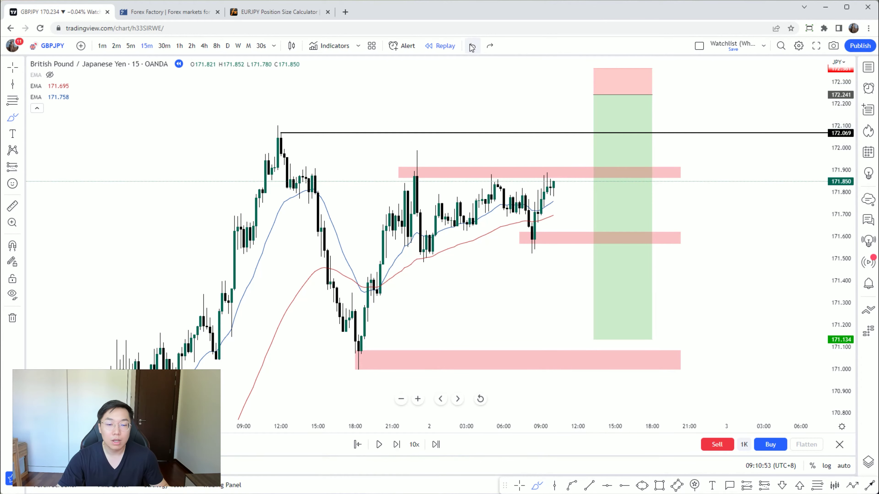
# Circle the resistance zone near 171.9 with the brush and draw a curved arrow from it to the circled earlier swing high
pyautogui.scroll(2, 565, 288)
pyautogui.scroll(-1, 487, 222)
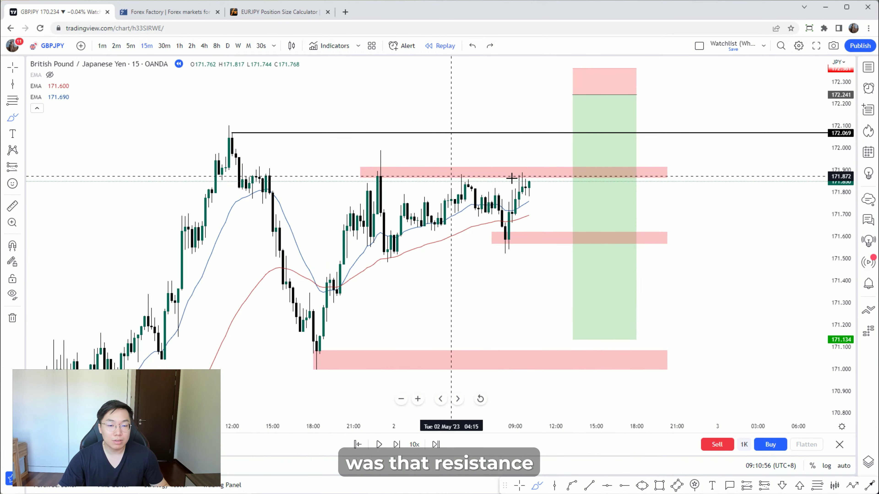
pyautogui.moveTo(530, 169)
pyautogui.mouseDown()
pyautogui.moveTo(360, 168)
pyautogui.moveTo(530, 169)
pyautogui.mouseUp()
pyautogui.moveTo(467, 150)
pyautogui.mouseDown()
pyautogui.moveTo(257, 120)
pyautogui.moveTo(277, 123)
pyautogui.moveTo(215, 134)
pyautogui.moveTo(225, 147)
pyautogui.moveTo(236, 142)
pyautogui.mouseUp()
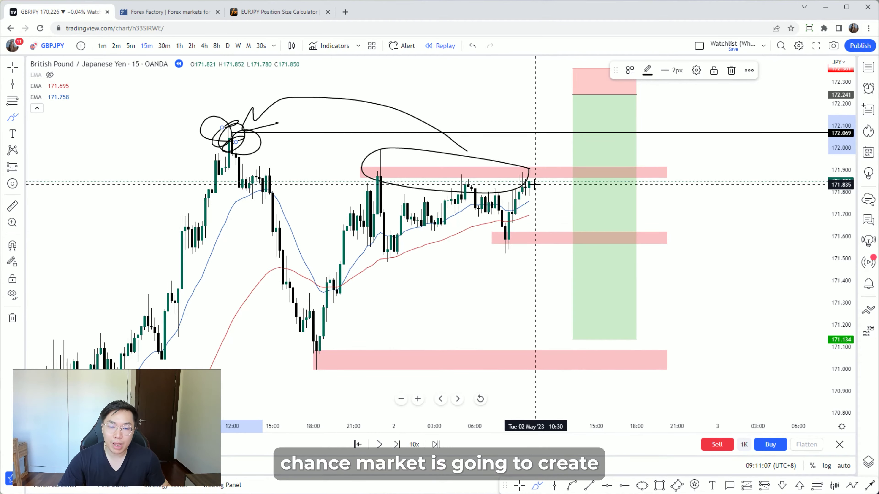
# Sketch a breakout path above the resistance zone near 171.9, an arrow at the zone and a downward reversal path
pyautogui.moveTo(532, 179)
pyautogui.mouseDown()
pyautogui.moveTo(535, 162)
pyautogui.moveTo(548, 166)
pyautogui.moveTo(559, 110)
pyautogui.mouseUp()
pyautogui.moveTo(556, 201)
pyautogui.mouseDown()
pyautogui.moveTo(546, 201)
pyautogui.moveTo(569, 208)
pyautogui.mouseUp()
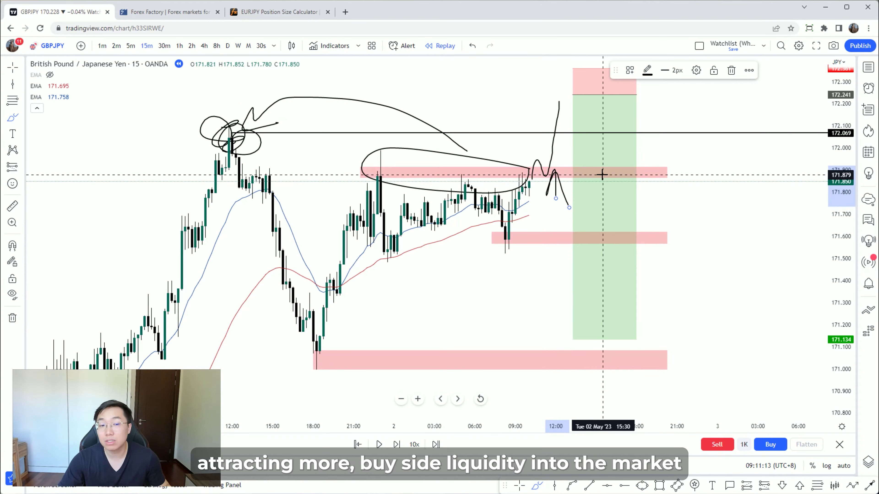
pyautogui.moveTo(561, 106)
pyautogui.mouseDown()
pyautogui.moveTo(545, 131)
pyautogui.moveTo(559, 125)
pyautogui.moveTo(638, 285)
pyautogui.moveTo(646, 238)
pyautogui.mouseUp()
# Undo all the brush sketches around the resistance zone and the earlier swing high
pyautogui.click(473, 45)
pyautogui.click(472, 45)
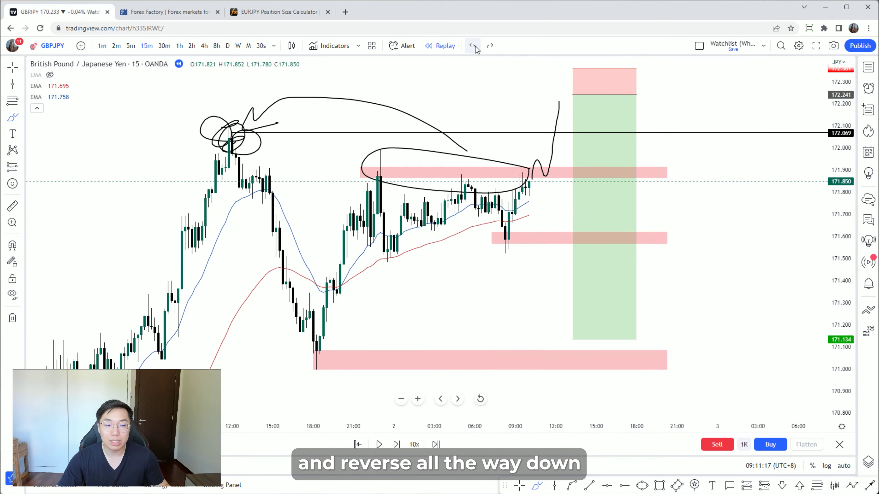
pyautogui.click(474, 46)
pyautogui.click(473, 46)
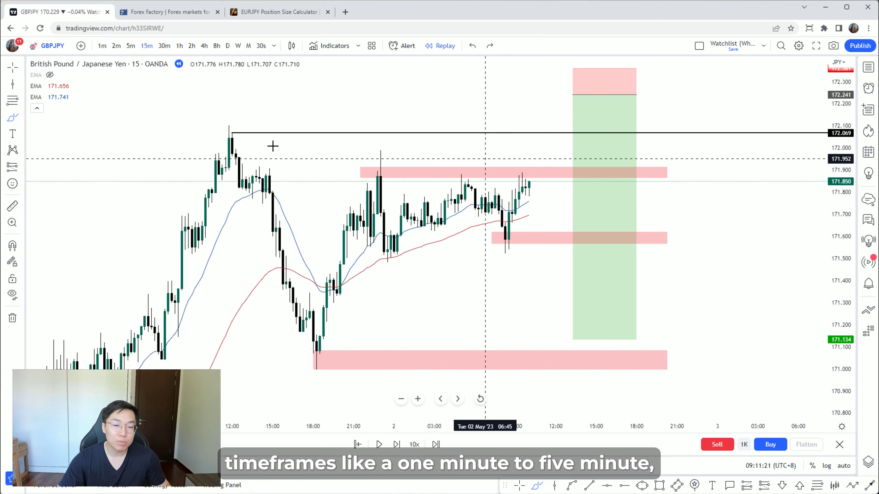
# Cross out the earlier swing high, sketch a curved arrow to it from the resistance zone, and undo each of these brush sketches
pyautogui.moveTo(216, 129); pyautogui.dragTo(241, 160)
pyautogui.moveTo(248, 126); pyautogui.dragTo(209, 172)
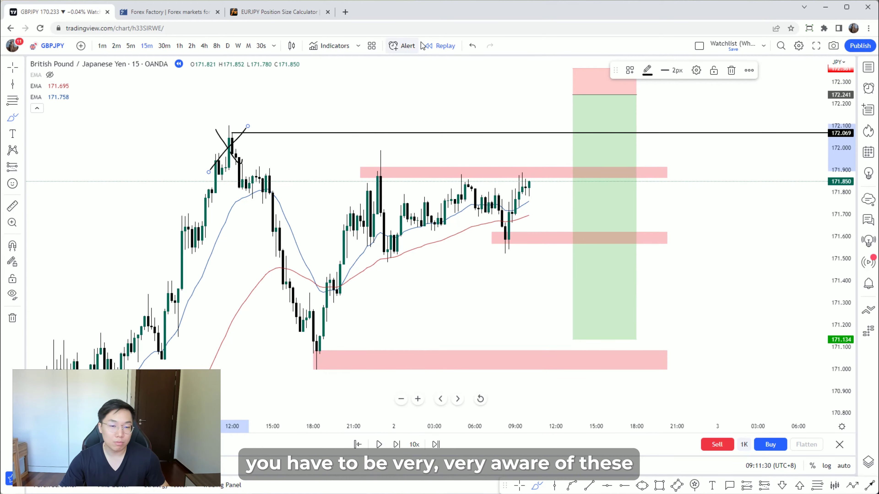
pyautogui.click(473, 46)
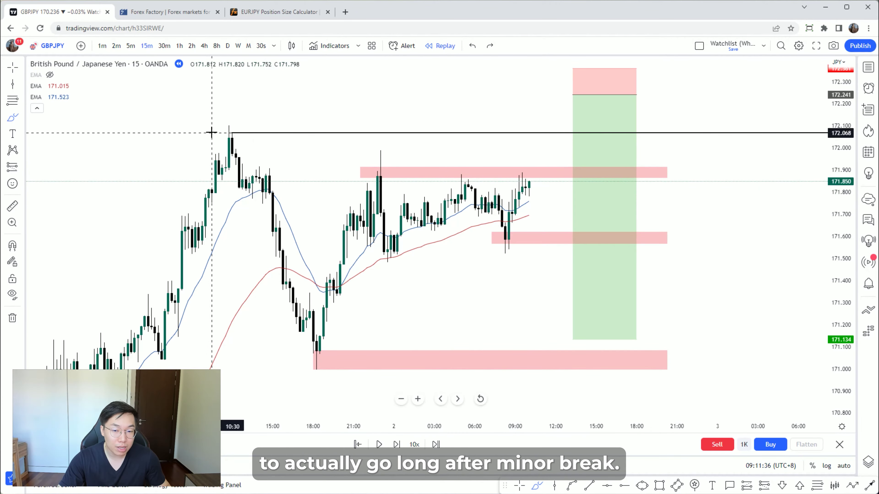
pyautogui.moveTo(497, 157)
pyautogui.mouseDown()
pyautogui.moveTo(353, 88)
pyautogui.moveTo(235, 120)
pyautogui.mouseUp()
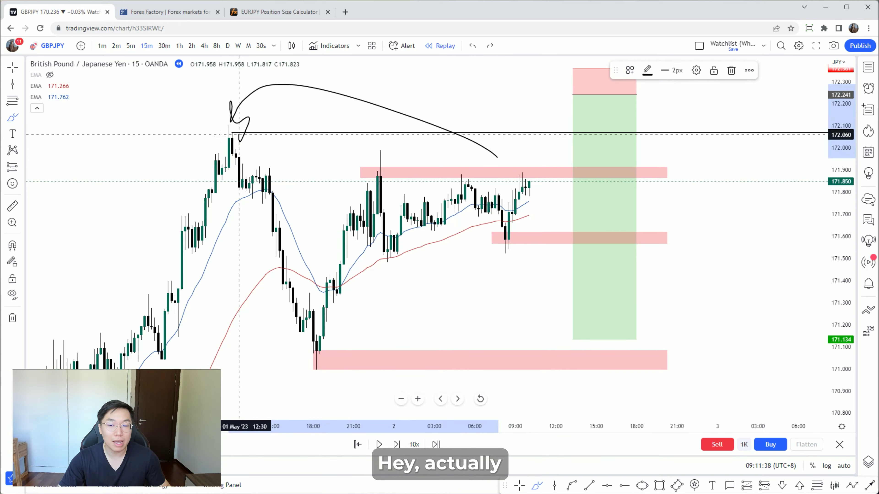
pyautogui.click(473, 46)
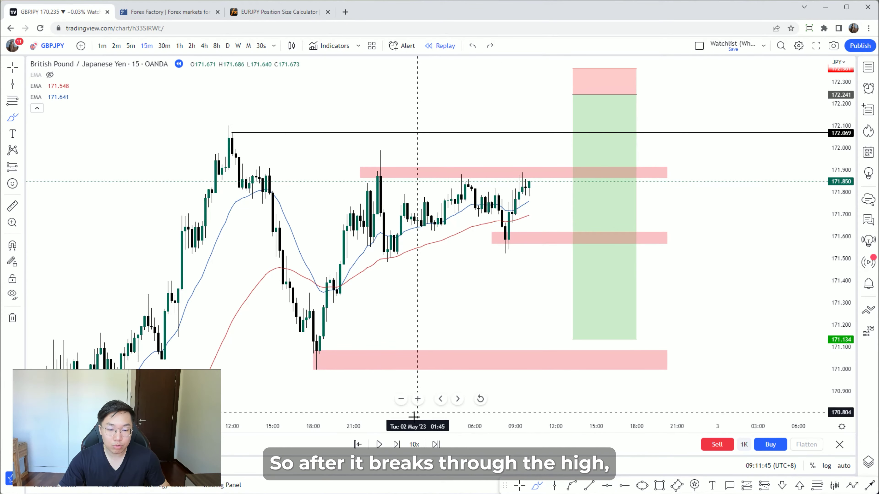
# Advance the replay bar by bar to about 13:30 on 2 May, past the break of the 172.069 line into the short position box
pyautogui.click(397, 444)
pyautogui.click(397, 445)
pyautogui.click(398, 445)
pyautogui.click(397, 444)
pyautogui.click(398, 444)
pyautogui.click(397, 444)
pyautogui.click(397, 444)
pyautogui.click(398, 444)
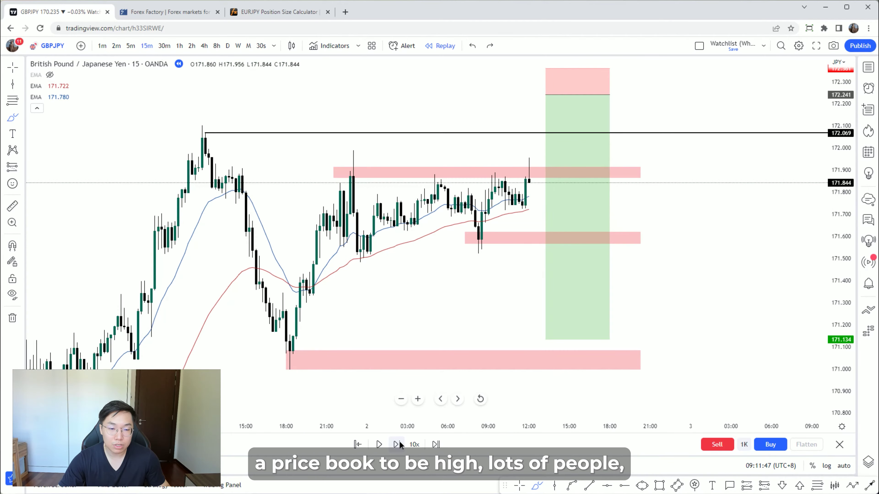
pyautogui.click(397, 444)
pyautogui.click(397, 445)
pyautogui.click(397, 444)
pyautogui.click(401, 440)
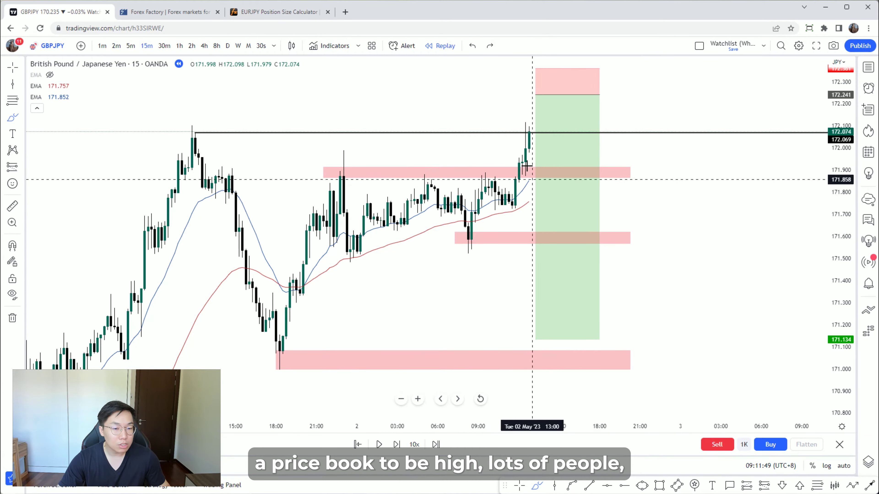
pyautogui.click(394, 444)
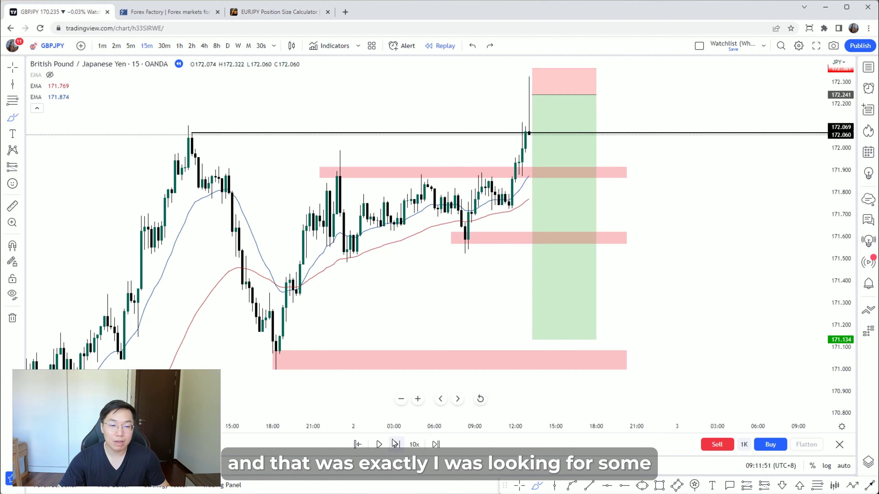
pyautogui.click(395, 444)
pyautogui.click(395, 444)
pyautogui.click(398, 444)
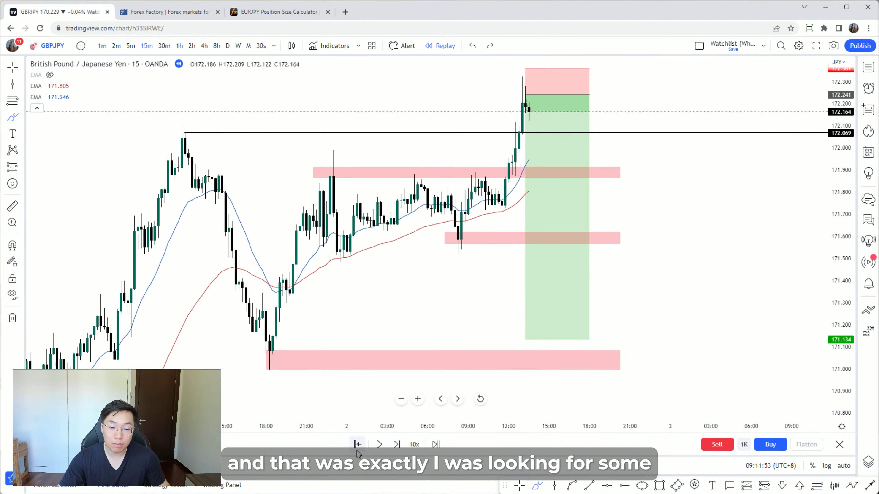
# Return to the crosshair cursor and switch the replayed chart to the 1-minute timeframe to inspect the short entry
pyautogui.click(518, 488)
pyautogui.moveTo(723, 220); pyautogui.dragTo(721, 275)
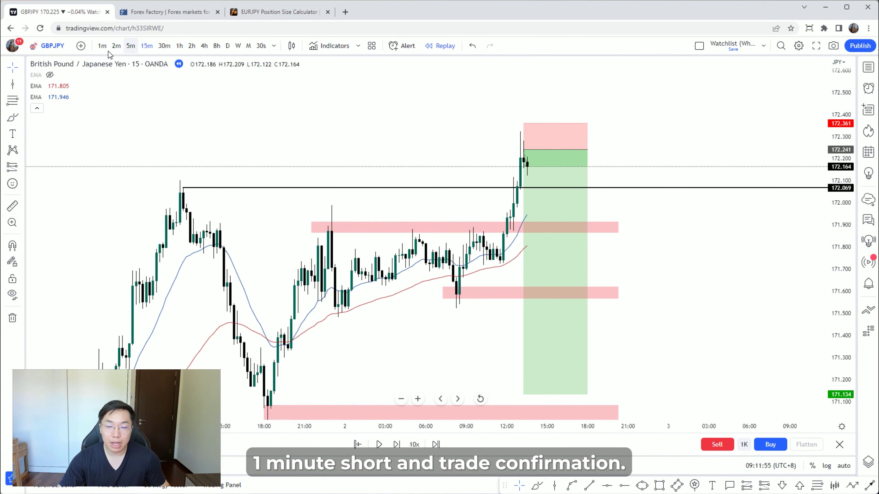
pyautogui.click(102, 46)
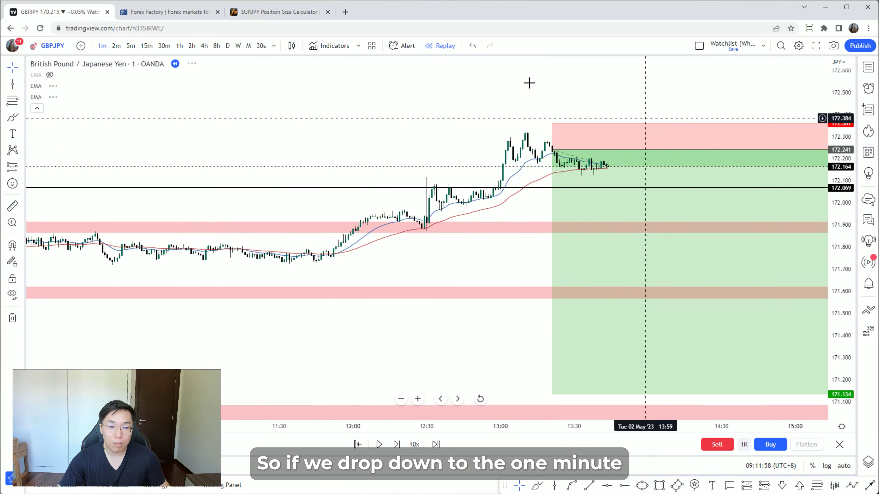
# Mark the resistance formed by the swing highs just before the short entry with a small rectangle on the 1-minute chart
pyautogui.moveTo(848, 304); pyautogui.dragTo(830, 104)
pyautogui.scroll(-3, 238, 198)
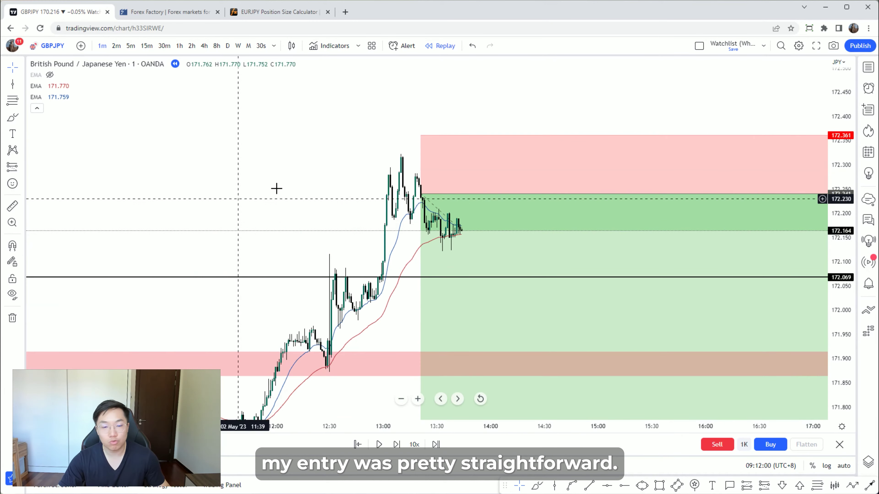
pyautogui.scroll(1, 284, 185)
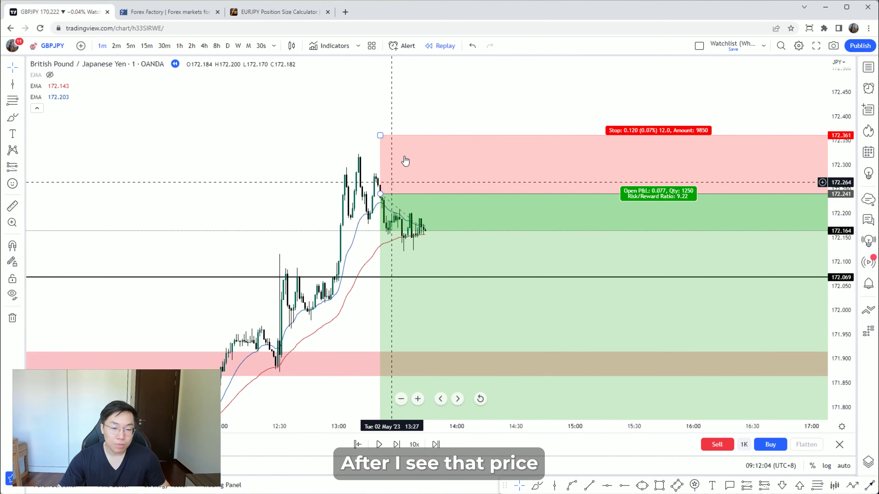
pyautogui.click(654, 487)
pyautogui.moveTo(337, 169); pyautogui.dragTo(387, 180)
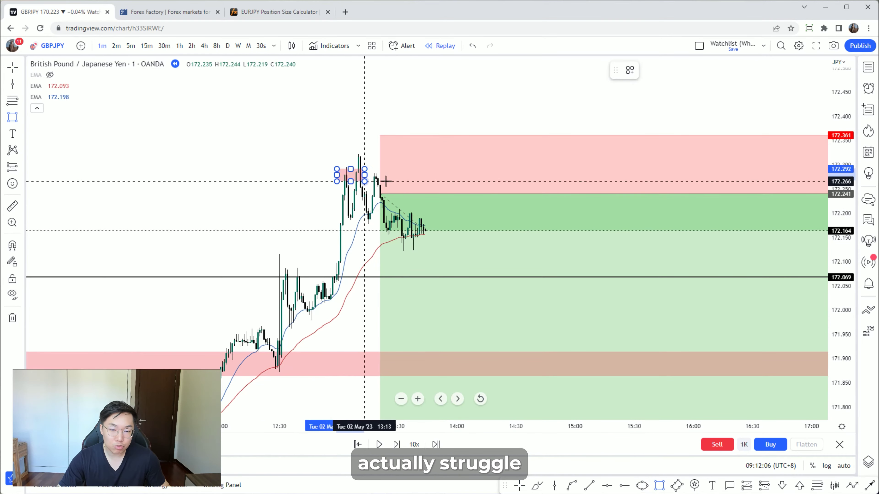
# Circle the highest peak, brush a crossed-out price spike up to the stop area, and undo all these sketches
pyautogui.click(535, 487)
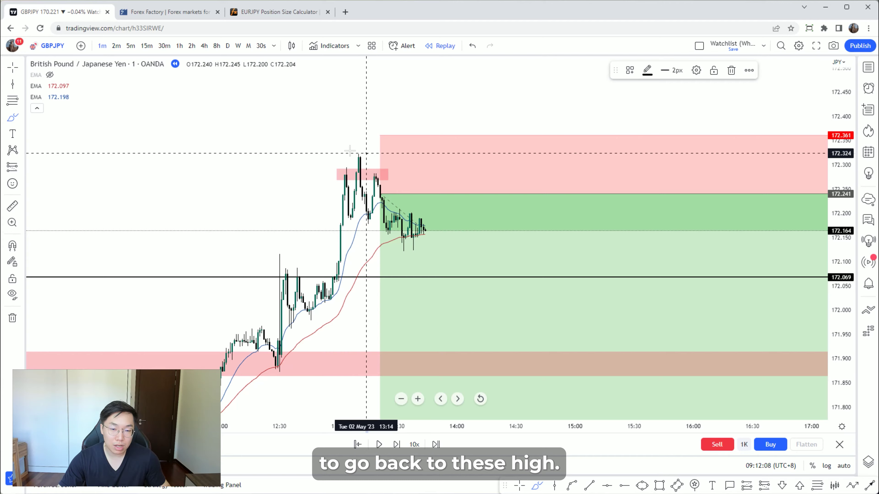
pyautogui.moveTo(359, 150); pyautogui.dragTo(361, 149)
pyautogui.moveTo(380, 180)
pyautogui.mouseDown()
pyautogui.moveTo(382, 131)
pyautogui.moveTo(408, 154)
pyautogui.moveTo(374, 148)
pyautogui.mouseUp()
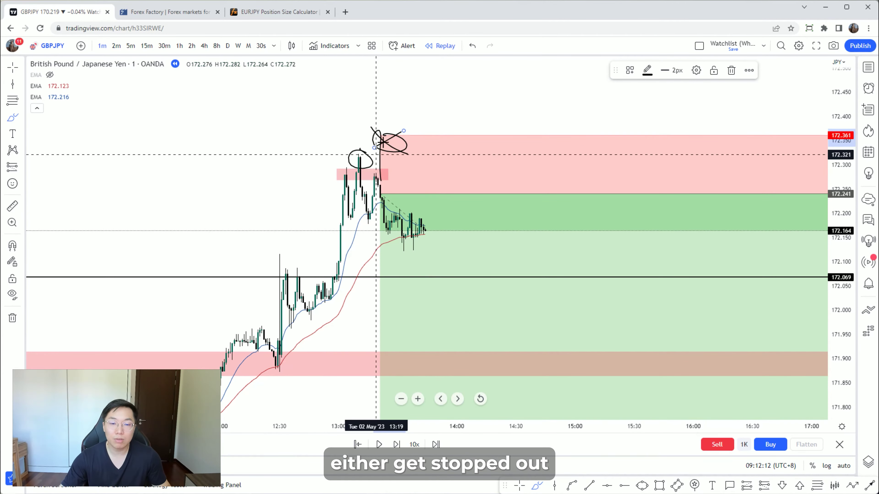
pyautogui.click(472, 45)
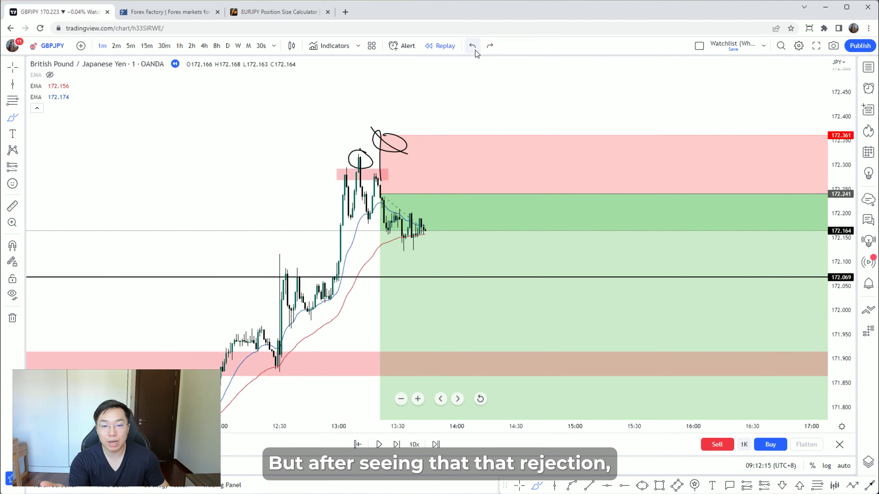
pyautogui.click(472, 46)
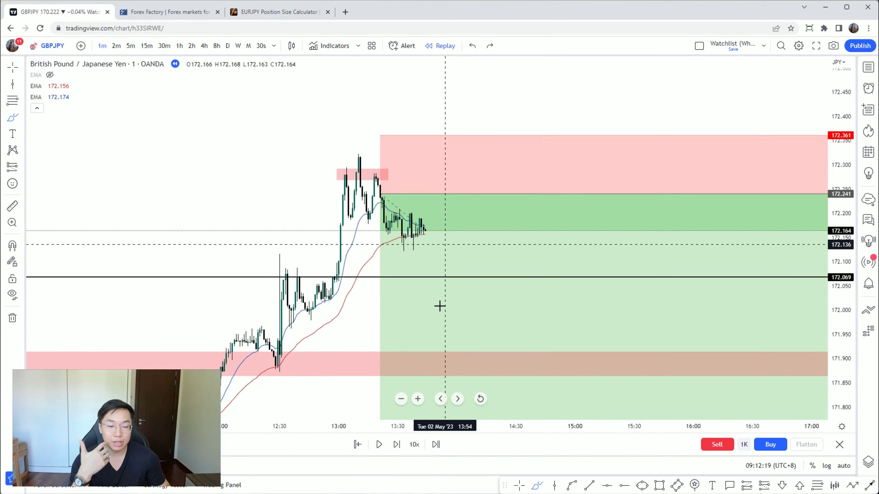
# Exit bar replay and switch to the 5-minute timeframe to show the whole completed short trade and its zones
pyautogui.click(519, 486)
pyautogui.click(839, 444)
pyautogui.click(519, 291)
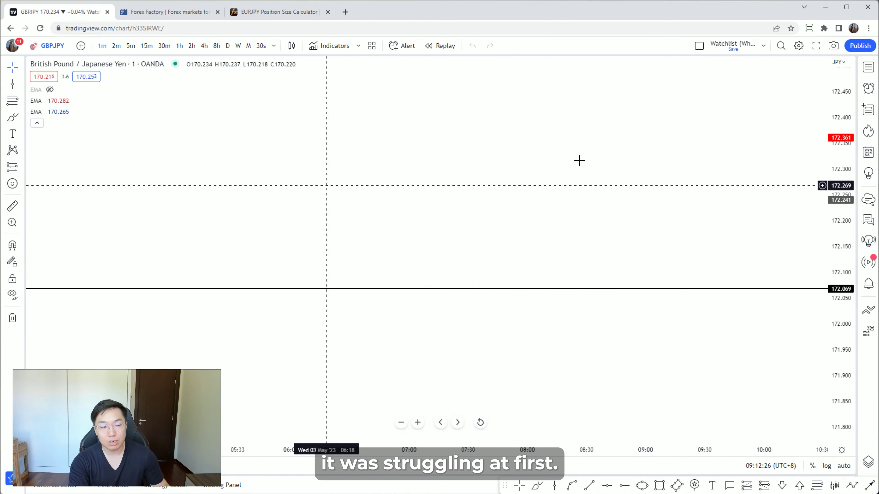
pyautogui.click(132, 46)
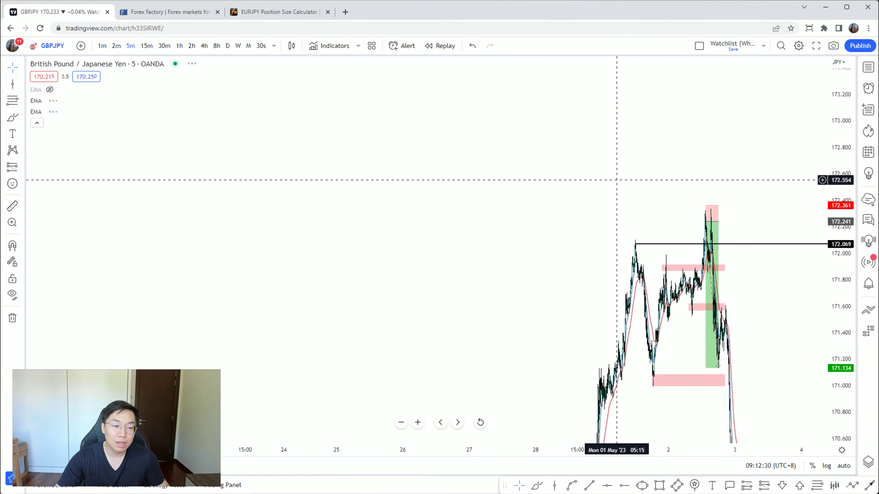
pyautogui.scroll(8, 655, 191)
pyautogui.moveTo(839, 225); pyautogui.dragTo(839, 139)
pyautogui.moveTo(651, 175)
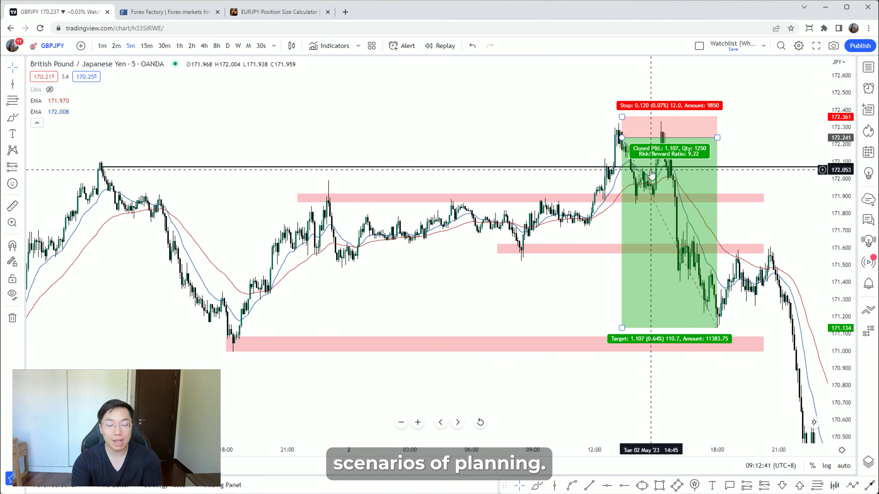
pyautogui.moveTo(456, 266); pyautogui.dragTo(416, 281)
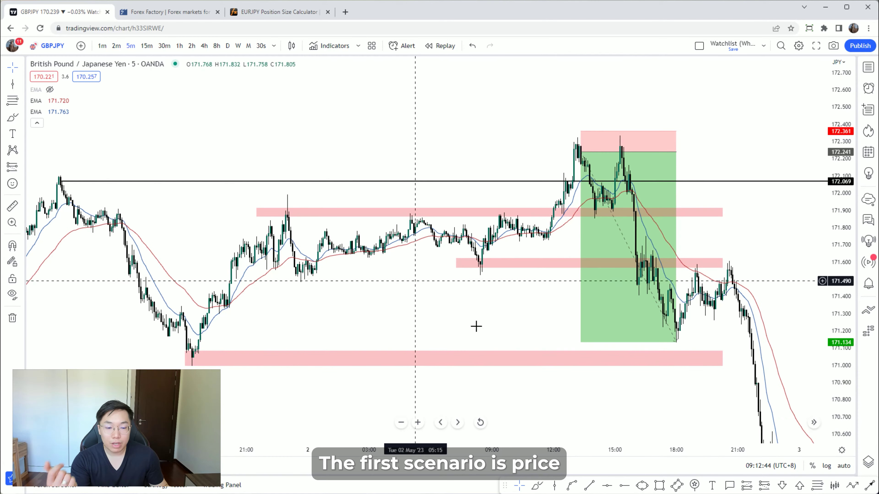
# Brush a bounce from the zone near 171.900 through the stop and a second price path from the 172.069 line, undoing both scenarios
pyautogui.click(536, 485)
pyautogui.moveTo(602, 203); pyautogui.dragTo(616, 119)
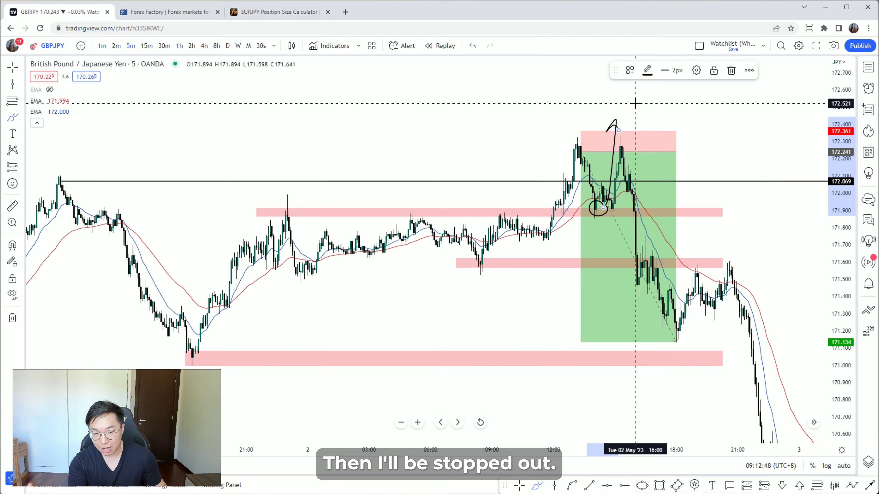
pyautogui.click(470, 48)
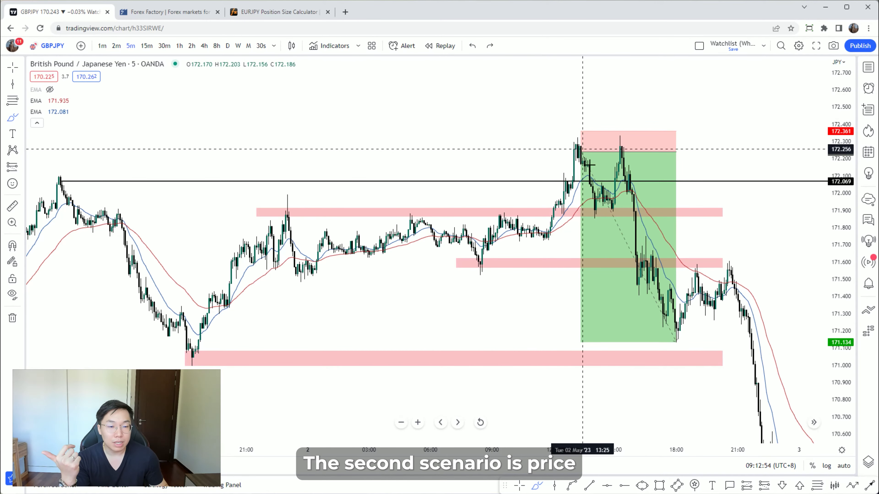
pyautogui.moveTo(590, 181)
pyautogui.mouseDown()
pyautogui.moveTo(603, 166)
pyautogui.moveTo(644, 198)
pyautogui.moveTo(696, 204)
pyautogui.moveTo(696, 188)
pyautogui.mouseUp()
pyautogui.click(470, 48)
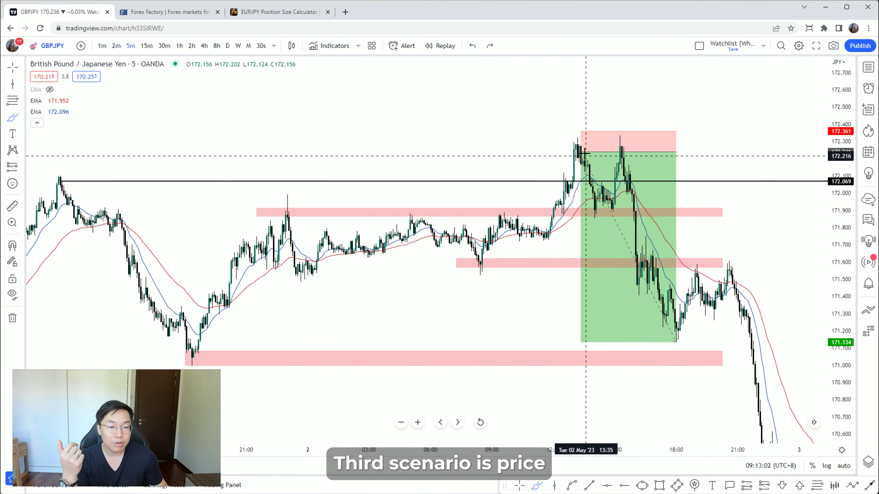
# Brush the third scenario from the short entry down through the support zones towards the 171.134 target, and undo these sketches
pyautogui.moveTo(581, 148); pyautogui.dragTo(590, 177)
pyautogui.moveTo(615, 208)
pyautogui.mouseDown()
pyautogui.moveTo(624, 235)
pyautogui.moveTo(641, 208)
pyautogui.moveTo(655, 221)
pyautogui.moveTo(685, 317)
pyautogui.moveTo(701, 308)
pyautogui.mouseUp()
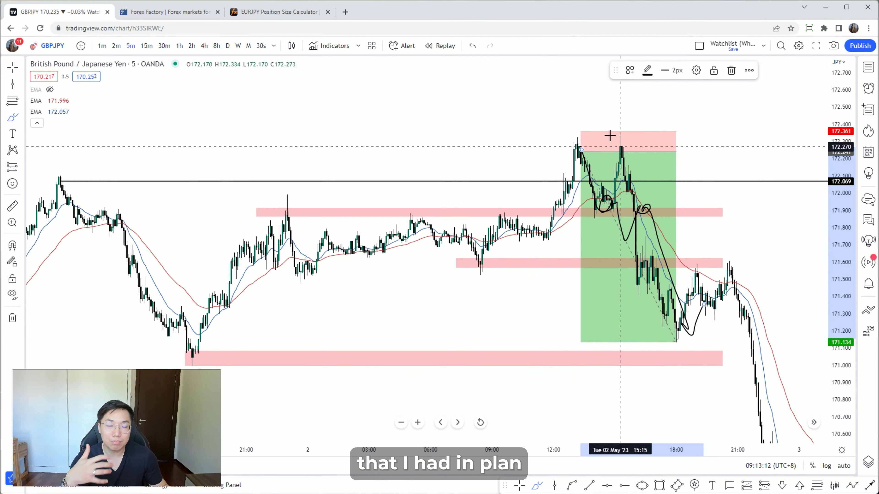
pyautogui.click(471, 46)
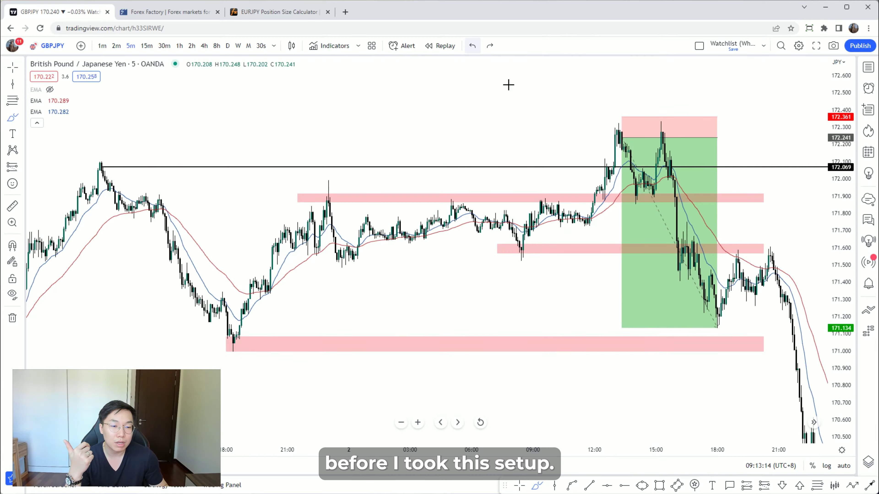
# Return to the crosshair cursor and examine how close the second peak inside the position box comes to the 172.361 stop
pyautogui.scroll(2, 601, 243)
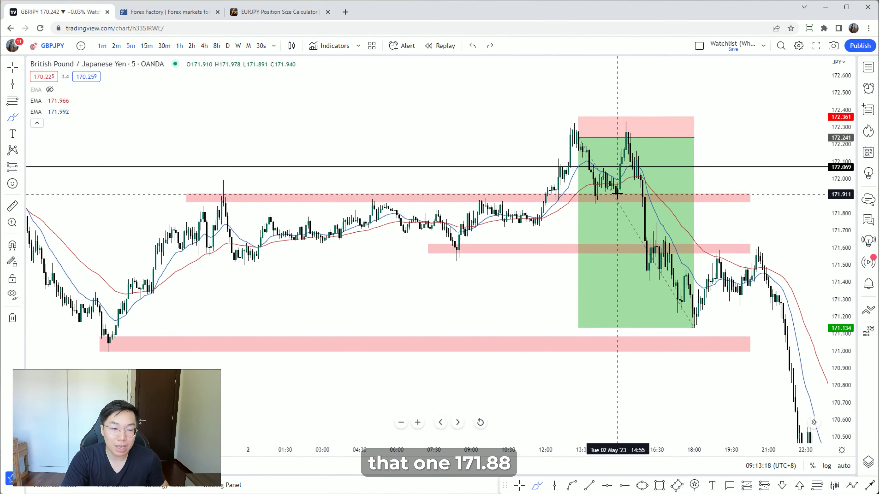
pyautogui.moveTo(834, 245); pyautogui.dragTo(834, 192)
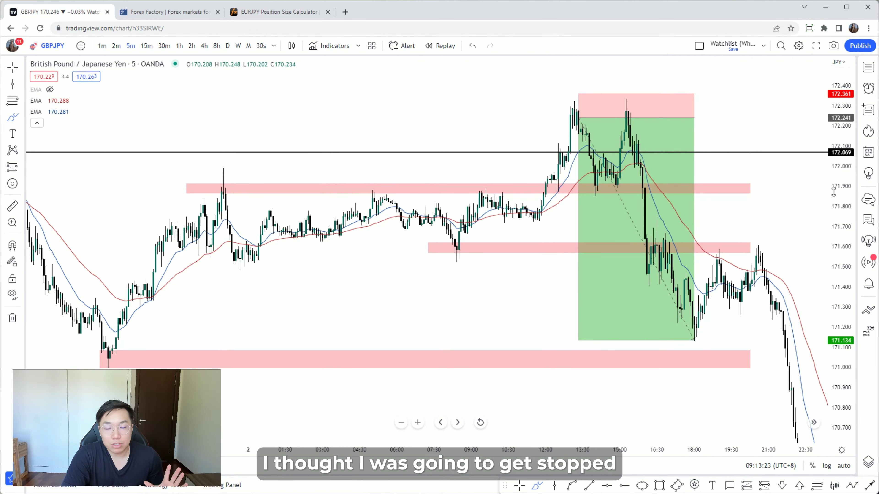
pyautogui.click(519, 486)
pyautogui.moveTo(469, 311); pyautogui.dragTo(463, 373)
pyautogui.moveTo(847, 272); pyautogui.dragTo(848, 90)
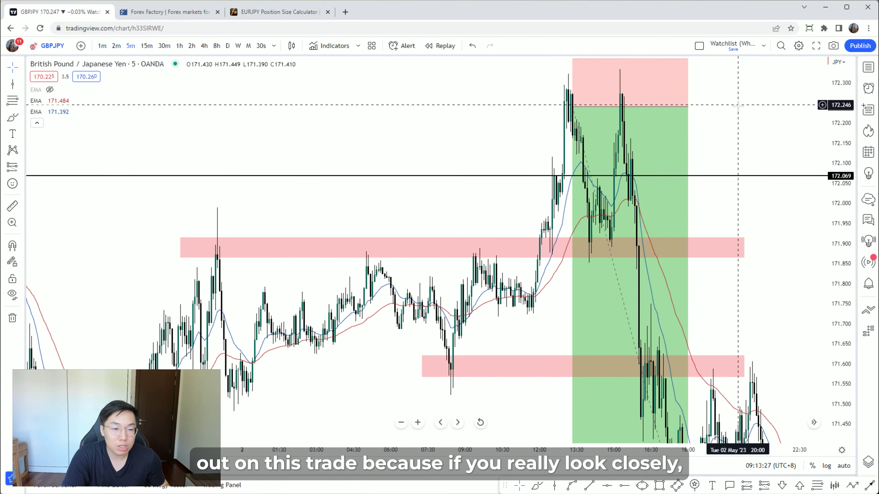
pyautogui.moveTo(737, 104); pyautogui.dragTo(719, 224)
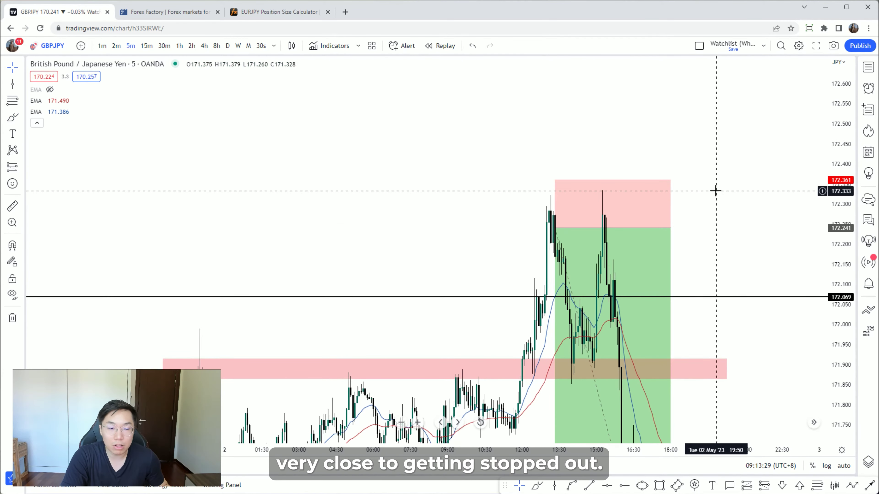
# Place a horizontal ray at 172.350, just above the second peak and below the short position's stop
pyautogui.click(625, 486)
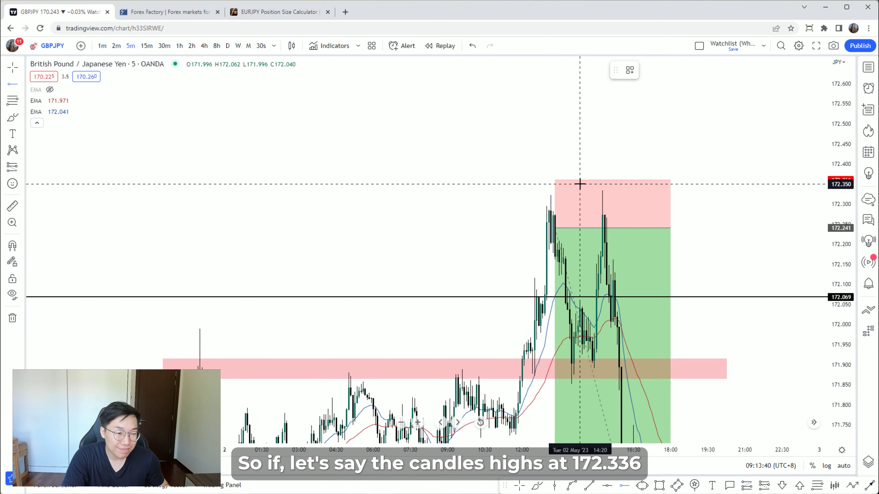
pyautogui.click(603, 184)
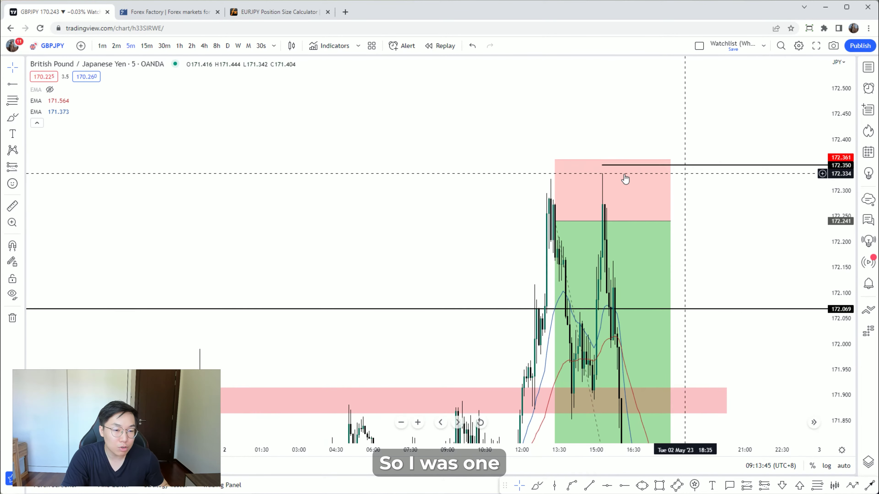
pyautogui.moveTo(841, 225); pyautogui.dragTo(832, 319)
pyautogui.moveTo(757, 335); pyautogui.dragTo(756, 319)
pyautogui.moveTo(845, 228); pyautogui.dragTo(834, 312)
pyautogui.moveTo(772, 307); pyautogui.dragTo(759, 267)
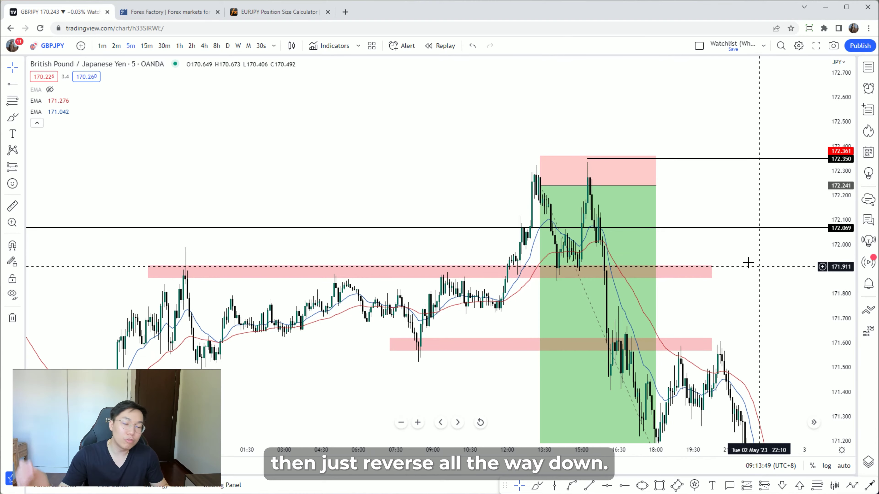
# Switch to the 1-minute timeframe, delete the 172.350 horizontal ray, and frame the double top beneath the stop
pyautogui.click(102, 45)
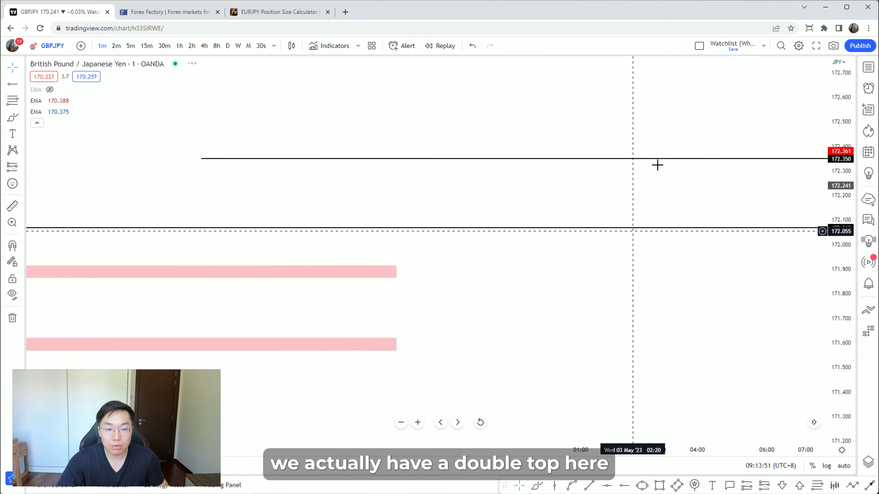
pyautogui.click(676, 158)
pyautogui.press('Delete')
pyautogui.moveTo(447, 173); pyautogui.dragTo(792, 177)
pyautogui.scroll(5, 665, 210)
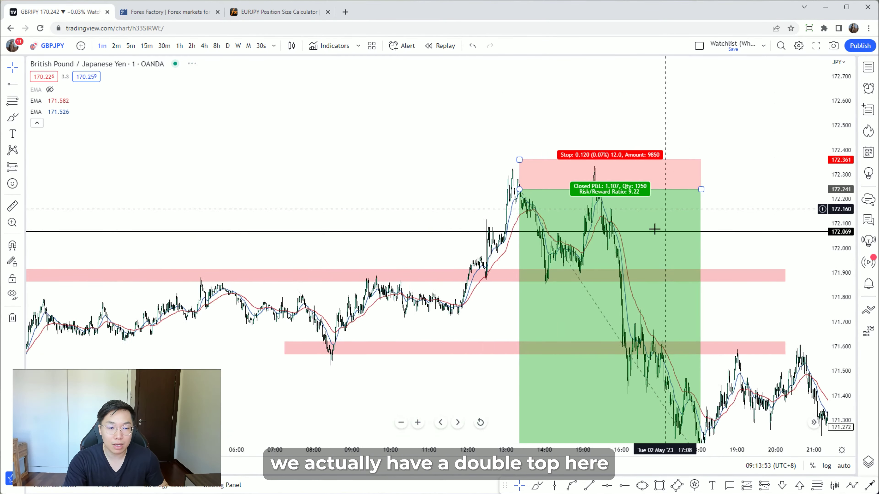
pyautogui.moveTo(835, 207); pyautogui.dragTo(834, 121)
pyautogui.moveTo(650, 177); pyautogui.dragTo(822, 197)
pyautogui.scroll(3, 650, 197)
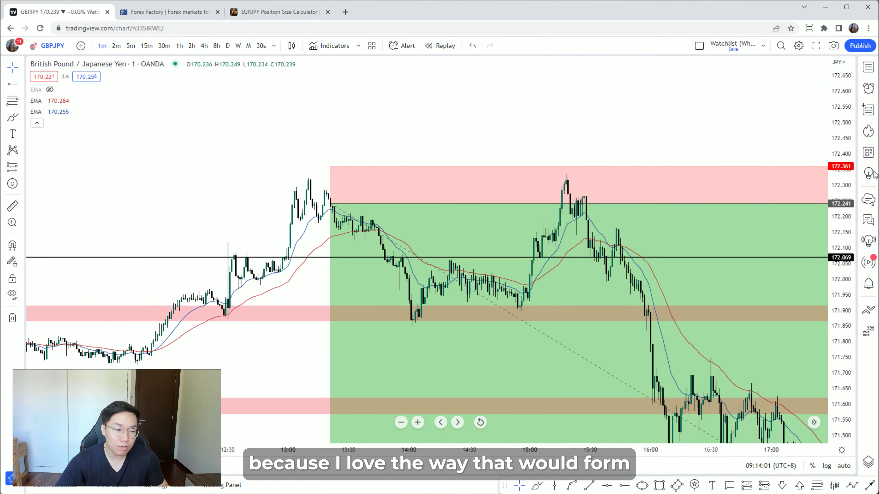
# Switch to the 30-minute timeframe and move the lowest support zone up so it covers the 171.134 target level
pyautogui.click(164, 46)
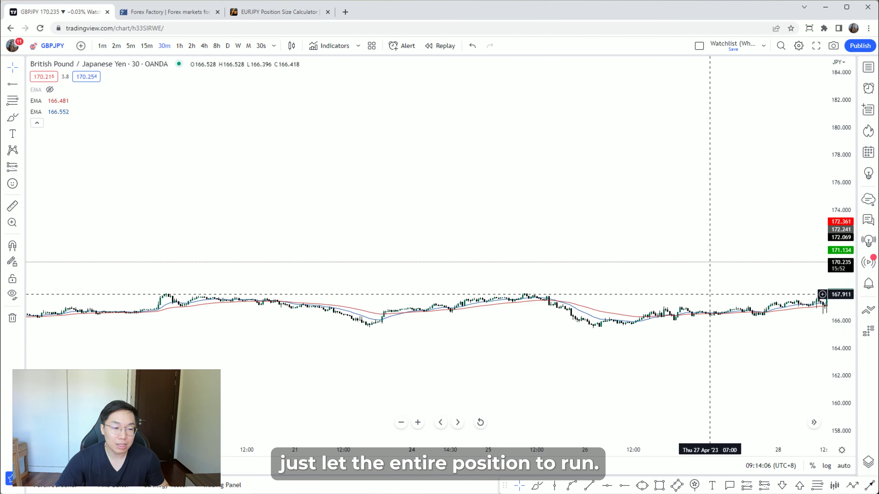
pyautogui.moveTo(839, 386); pyautogui.dragTo(796, 145)
pyautogui.moveTo(655, 226); pyautogui.dragTo(695, 153)
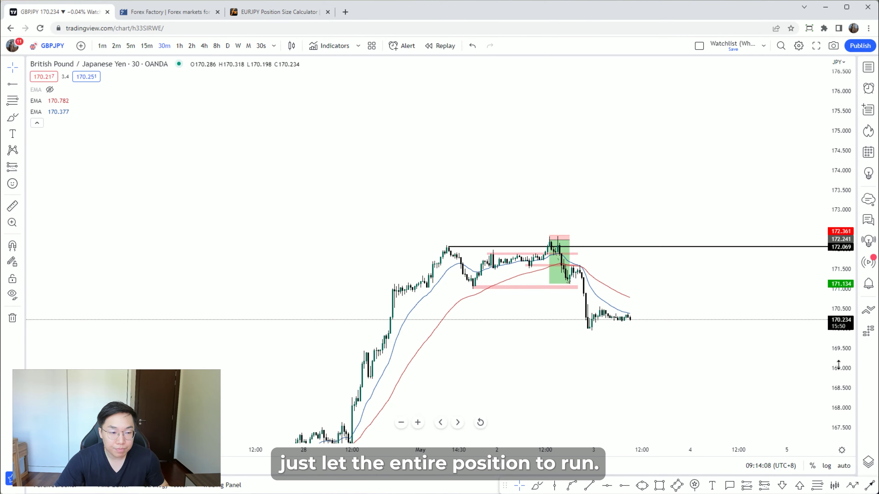
pyautogui.moveTo(838, 365); pyautogui.dragTo(810, 119)
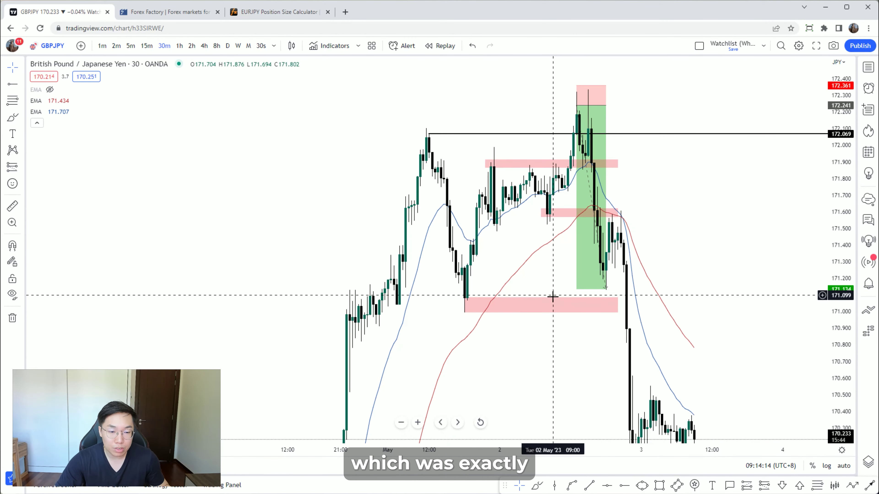
pyautogui.click(535, 290)
pyautogui.moveTo(535, 288); pyautogui.dragTo(549, 280)
pyautogui.click(735, 208)
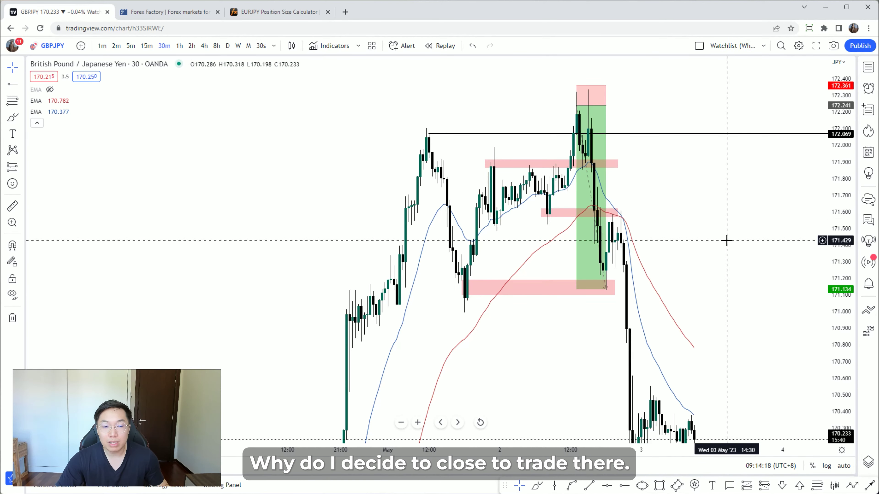
pyautogui.scroll(2, 716, 252)
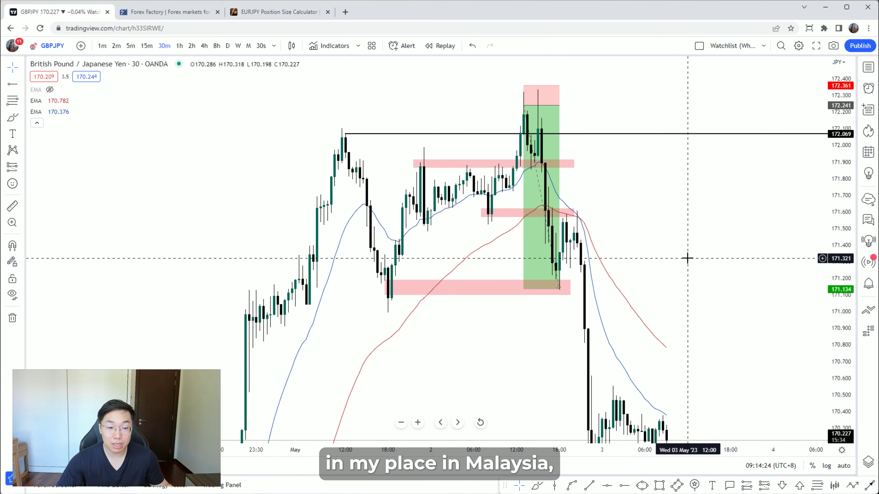
pyautogui.click(567, 290)
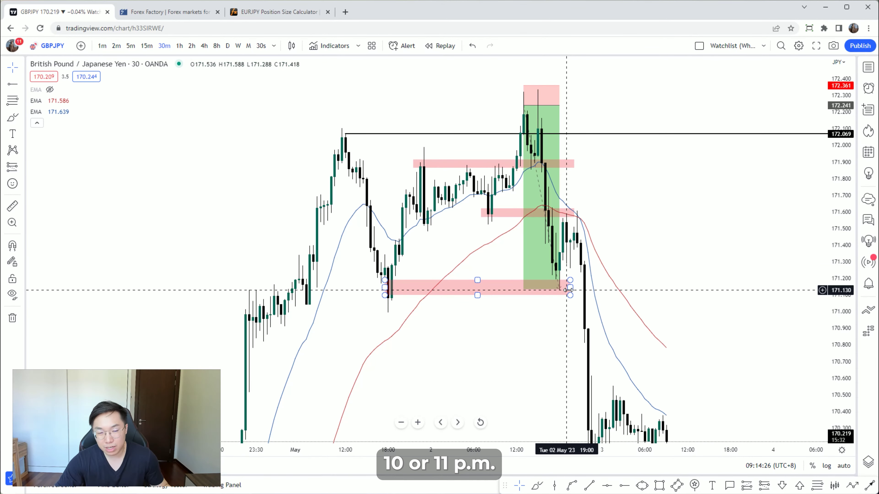
pyautogui.click(767, 203)
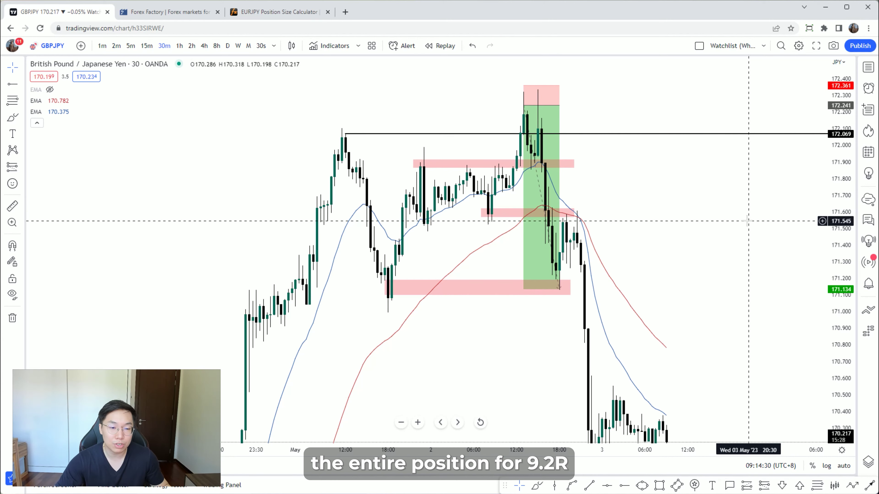
# Extend the right end of the zone near 171.600 past the candles that retest it after the trade's close
pyautogui.moveTo(741, 210); pyautogui.dragTo(749, 185)
pyautogui.moveTo(840, 212); pyautogui.dragTo(749, 245)
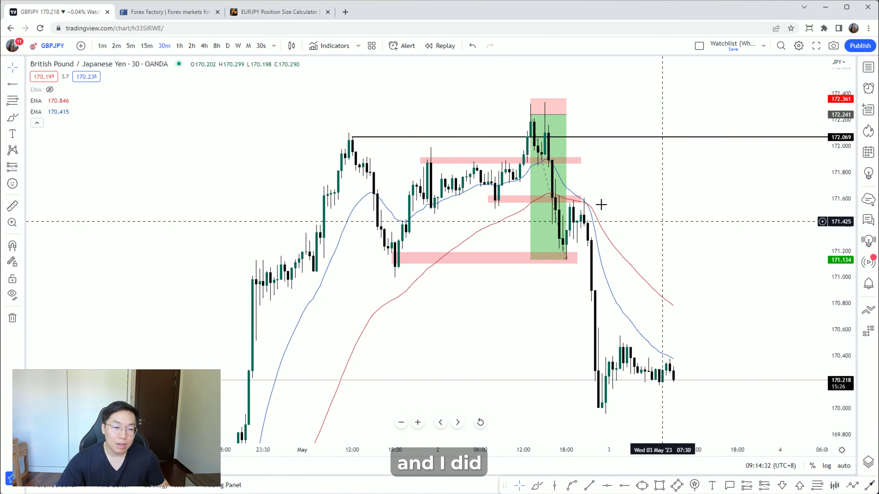
pyautogui.click(581, 200)
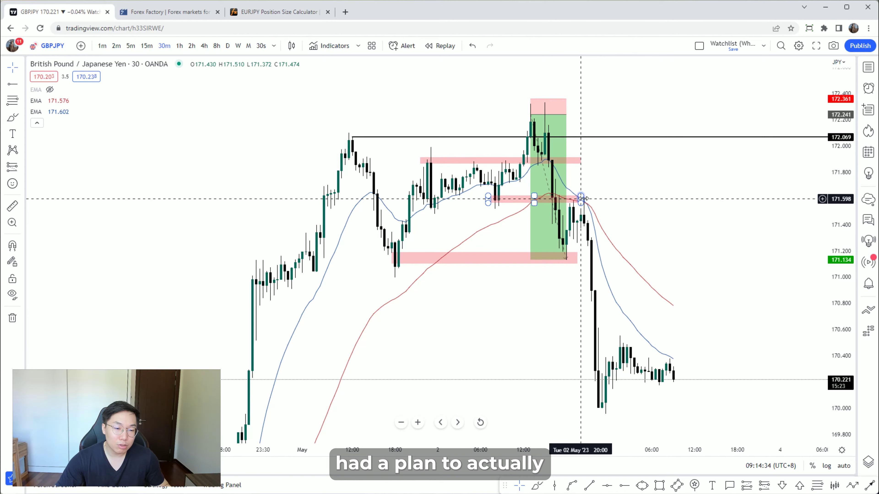
pyautogui.moveTo(582, 201); pyautogui.dragTo(658, 208)
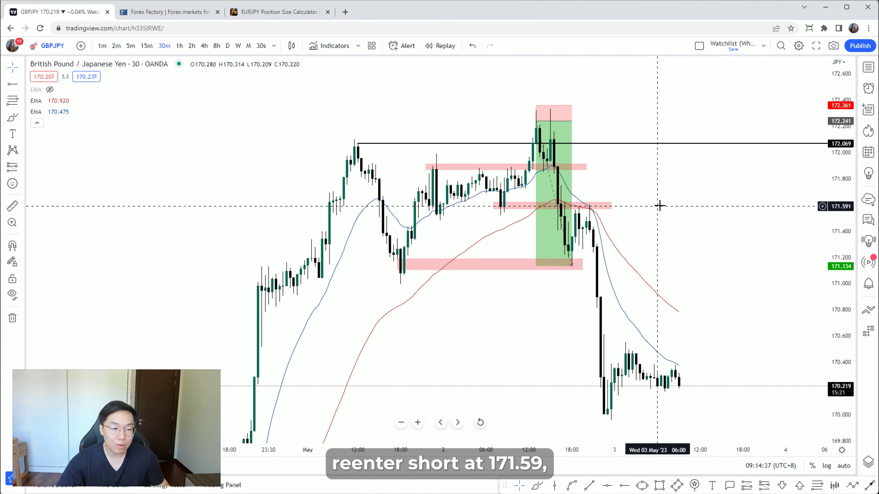
pyautogui.moveTo(838, 255); pyautogui.dragTo(839, 138)
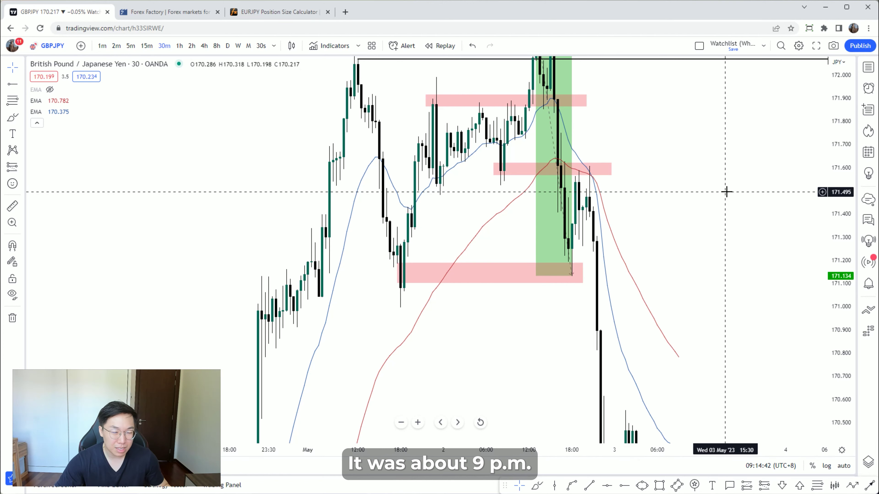
pyautogui.moveTo(841, 182); pyautogui.dragTo(845, 227)
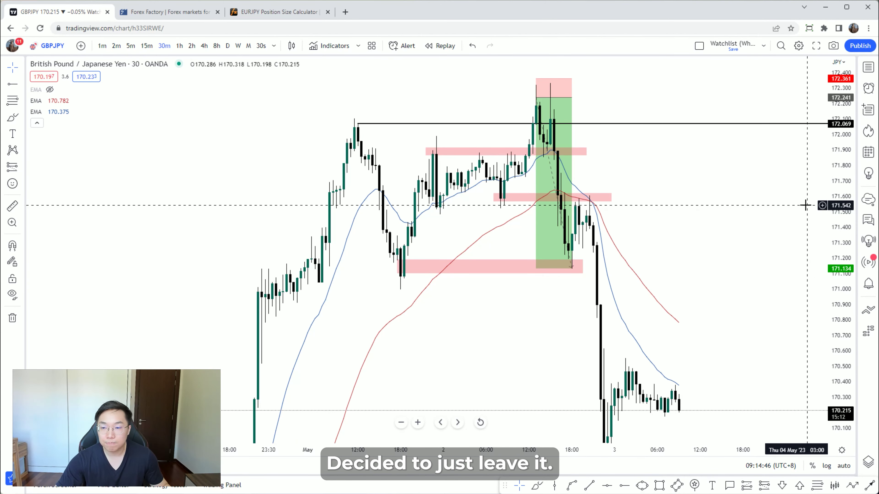
pyautogui.moveTo(837, 208); pyautogui.dragTo(833, 279)
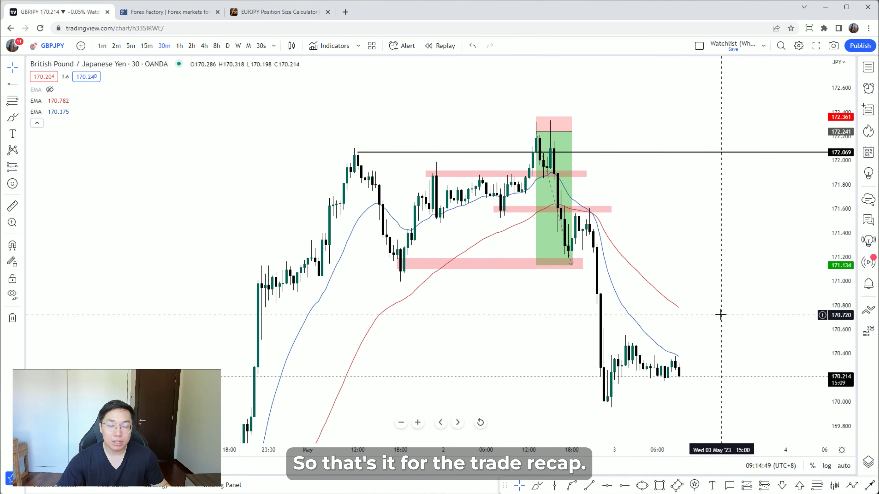